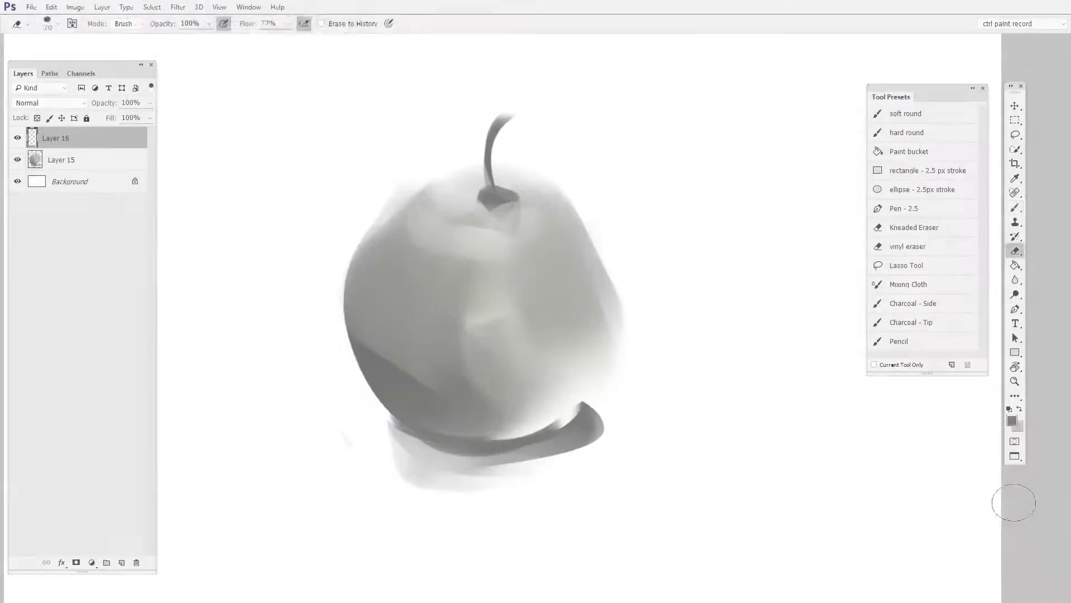
Paint three grey wavy strokes right of the apple with the 70 px soft round brush
{"action": "left_click_drag", "start_coordinate": [754, 499], "coordinate": [816, 473]}
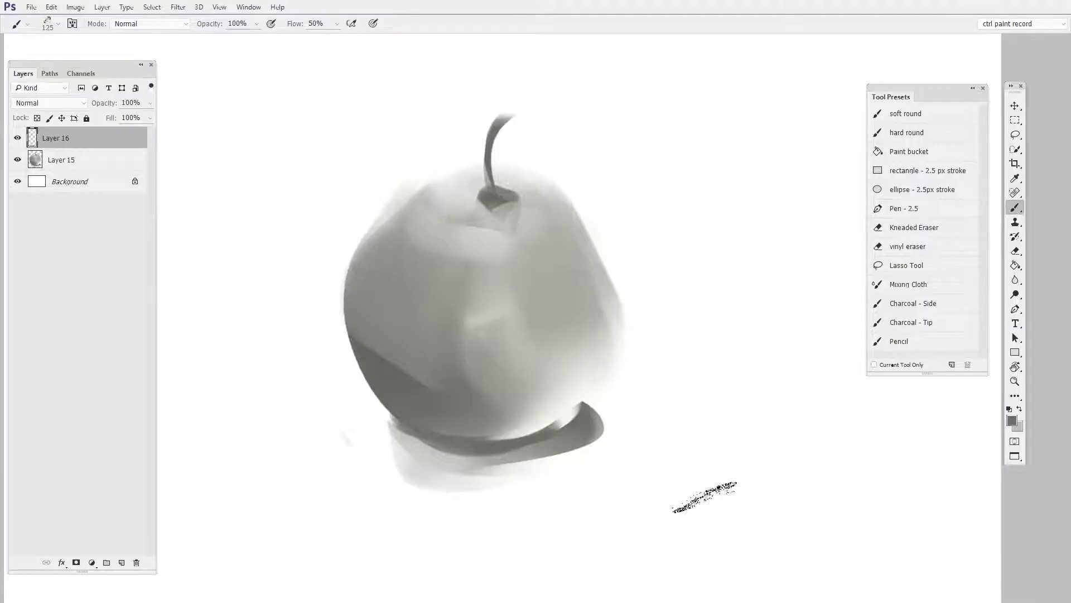
{"action": "key", "text": "comma"}
{"action": "key", "text": "comma"}
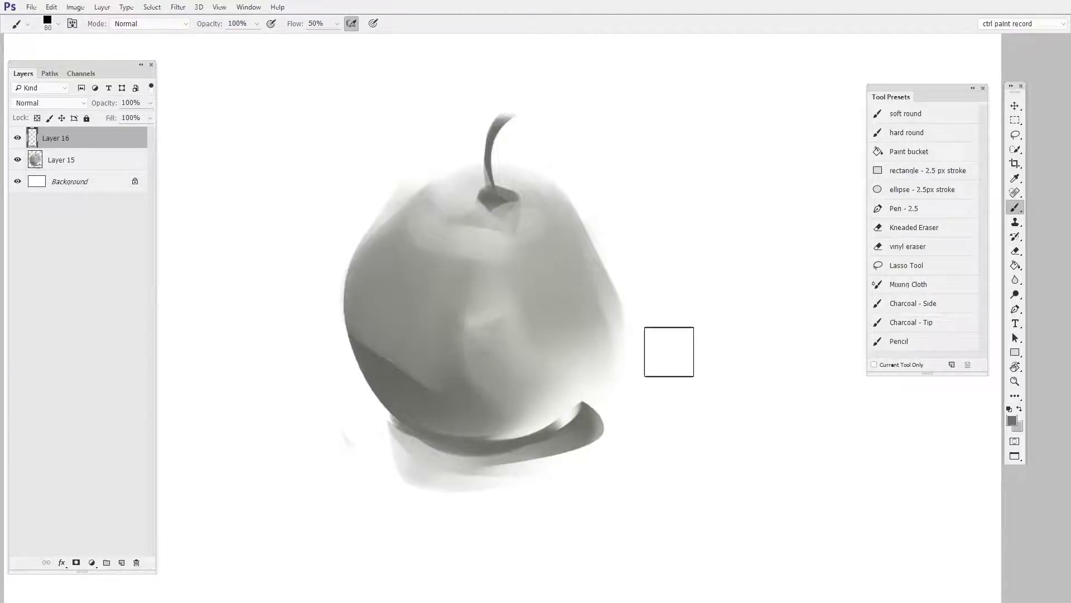
{"action": "right_click", "coordinate": [669, 350]}
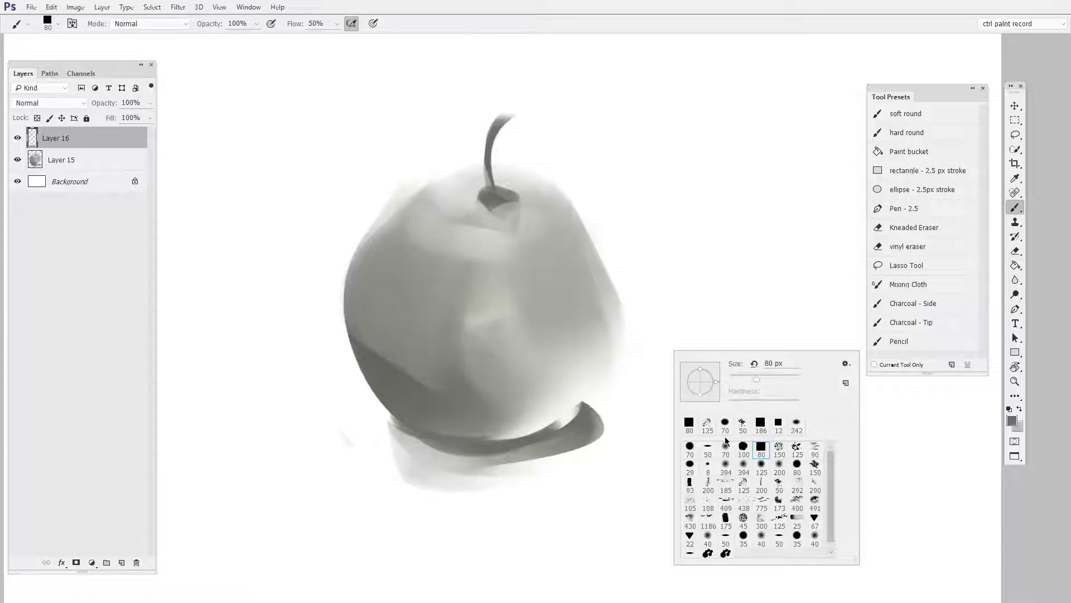
{"action": "left_click", "coordinate": [690, 446]}
{"action": "mouse_move", "coordinate": [692, 144]}
{"action": "left_mouse_down"}
{"action": "mouse_move", "coordinate": [713, 215]}
{"action": "mouse_move", "coordinate": [704, 322]}
{"action": "mouse_move", "coordinate": [708, 424]}
{"action": "left_mouse_up"}
{"action": "left_click_drag", "start_coordinate": [770, 258], "coordinate": [773, 463]}
{"action": "mouse_move", "coordinate": [745, 262]}
{"action": "left_mouse_down"}
{"action": "mouse_move", "coordinate": [771, 312]}
{"action": "mouse_move", "coordinate": [746, 421]}
{"action": "left_mouse_up"}
Erase the tops of the wavy strokes with the 125 px textured eraser tip
{"action": "key", "text": "e"}
{"action": "right_click", "coordinate": [702, 257]}
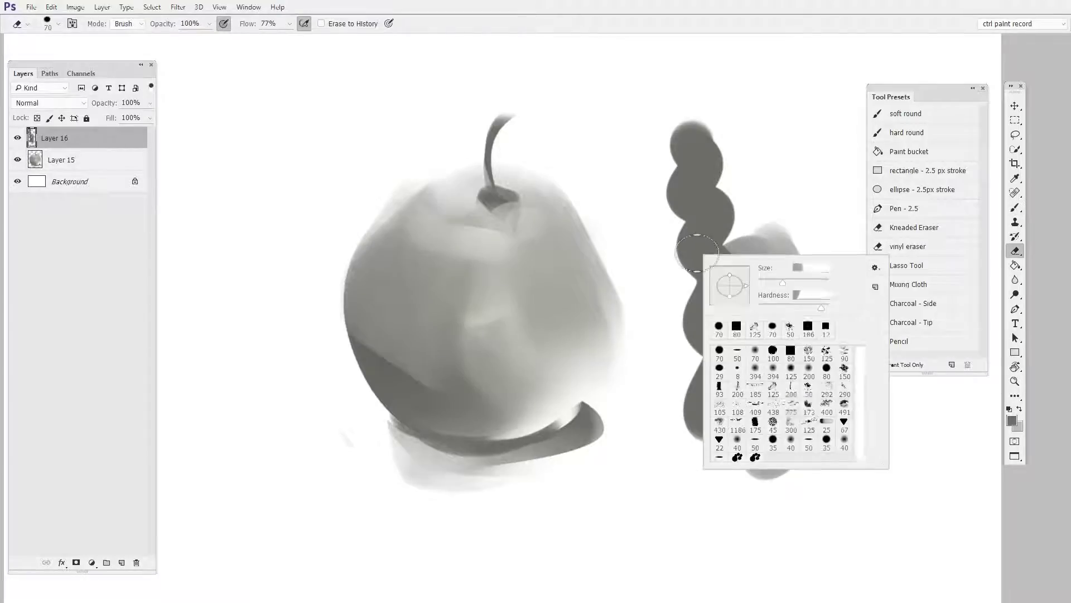
{"action": "left_click", "coordinate": [755, 330]}
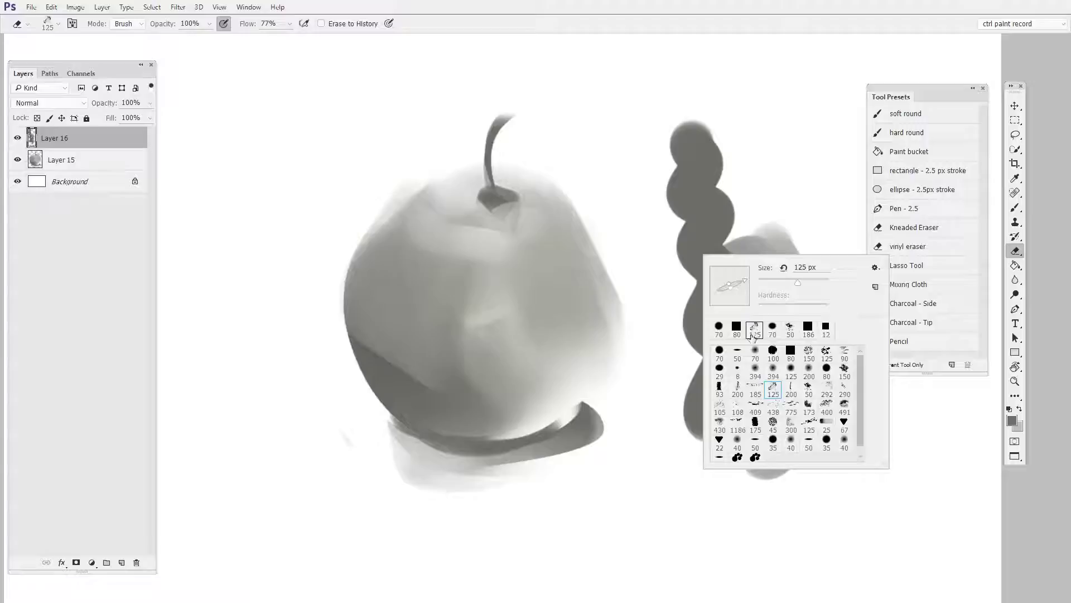
{"action": "left_click", "coordinate": [660, 304]}
{"action": "mouse_move", "coordinate": [697, 184]}
{"action": "left_mouse_down"}
{"action": "mouse_move", "coordinate": [731, 234]}
{"action": "mouse_move", "coordinate": [776, 373]}
{"action": "mouse_move", "coordinate": [726, 335]}
{"action": "mouse_move", "coordinate": [792, 441]}
{"action": "left_mouse_up"}
{"action": "mouse_move", "coordinate": [767, 244]}
{"action": "left_mouse_down"}
{"action": "mouse_move", "coordinate": [791, 385]}
{"action": "mouse_move", "coordinate": [782, 463]}
{"action": "left_mouse_up"}
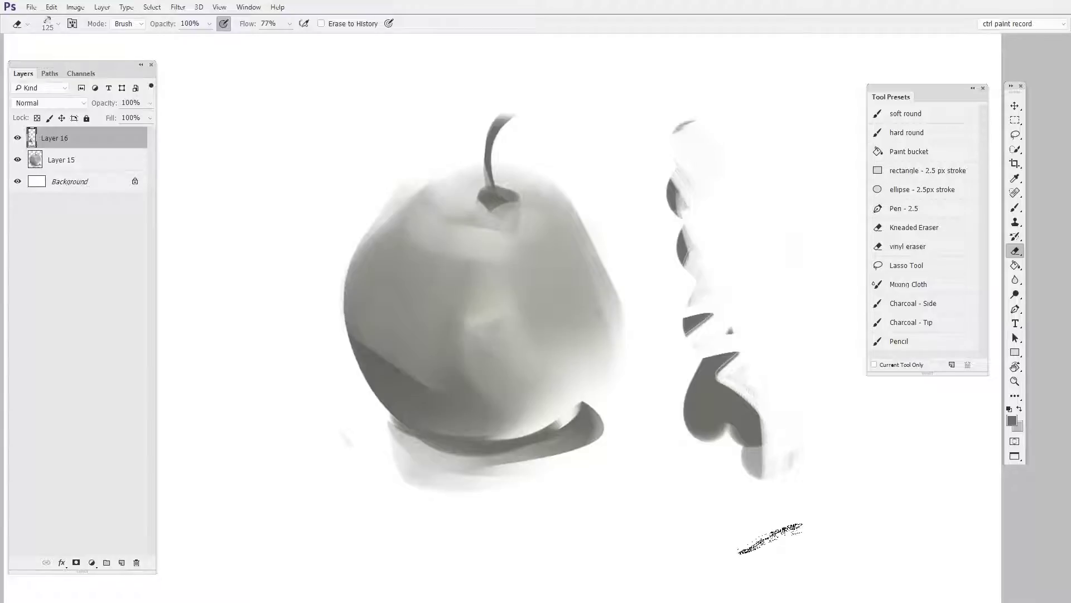
{"action": "right_click", "coordinate": [664, 295]}
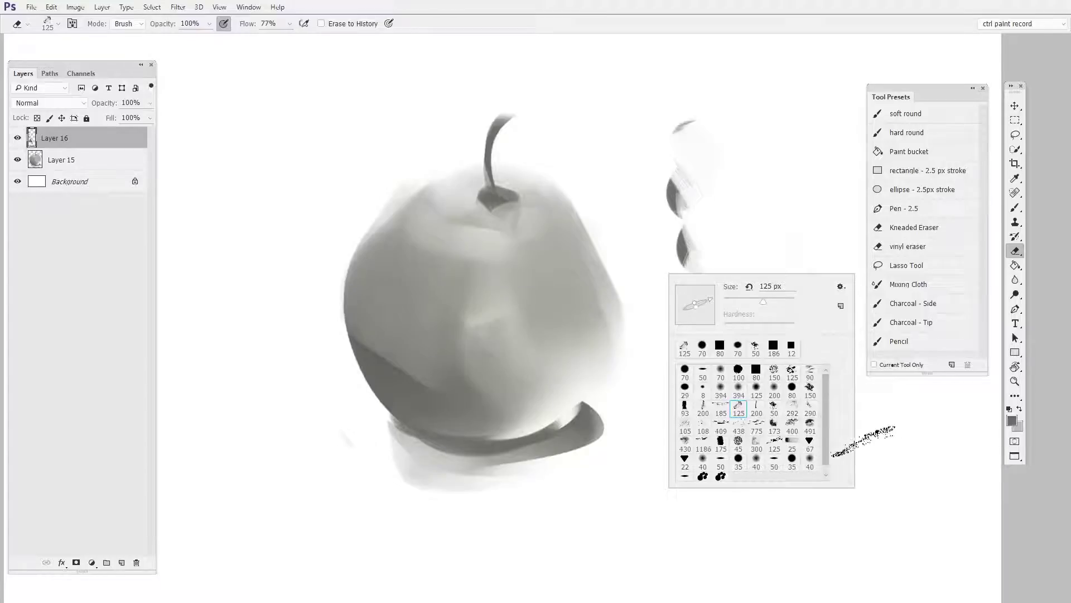
{"action": "left_click", "coordinate": [875, 441]}
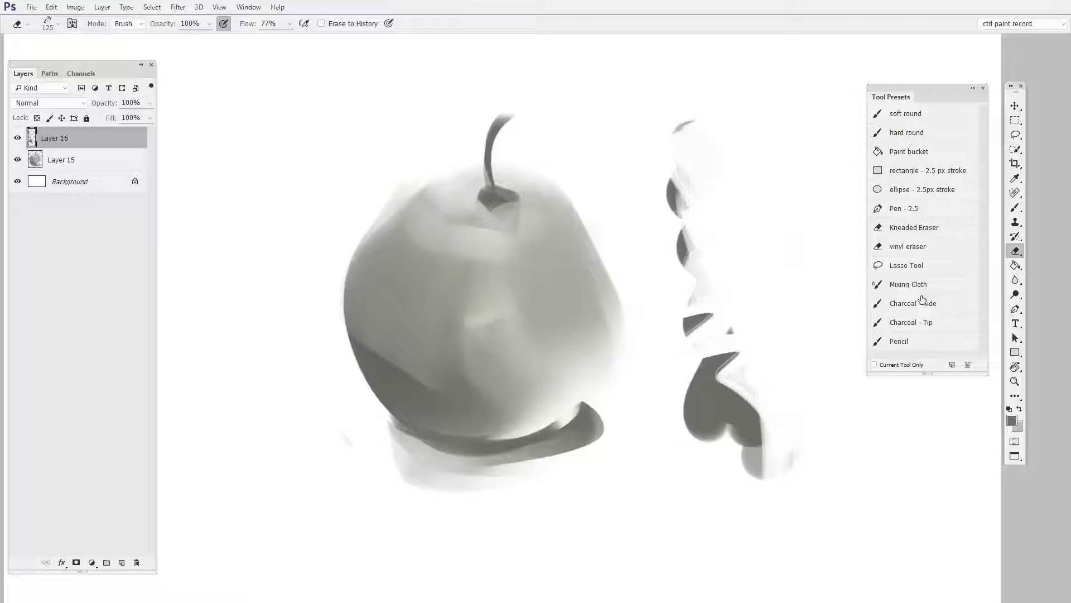
Draw a charcoal line with Charcoal - Tip, then erase the strokes with the vinyl eraser preset
{"action": "left_click", "coordinate": [936, 329]}
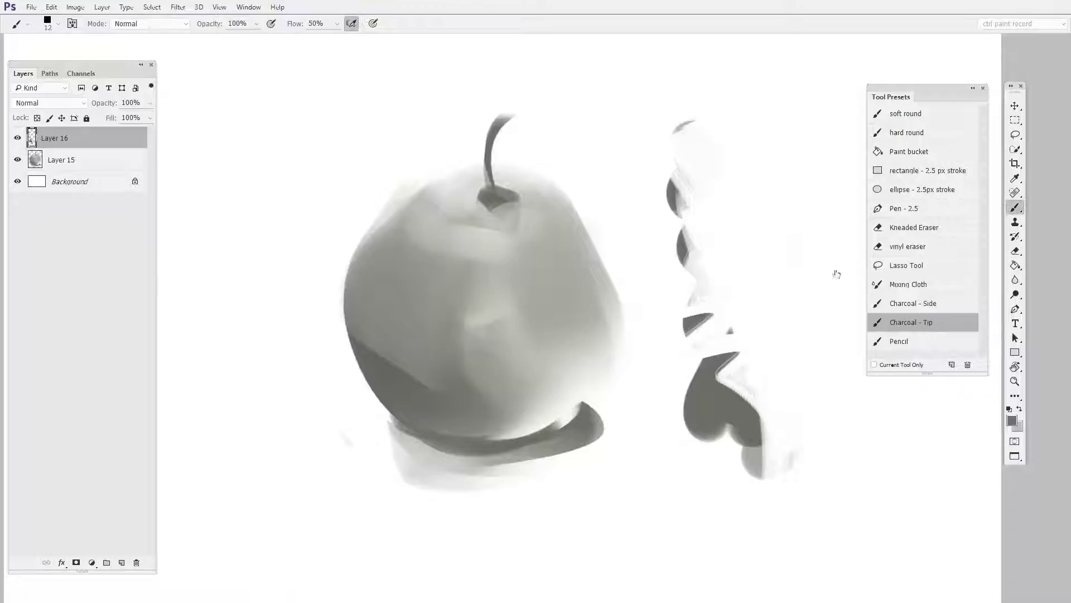
{"action": "mouse_move", "coordinate": [756, 109]}
{"action": "left_mouse_down"}
{"action": "mouse_move", "coordinate": [761, 180]}
{"action": "mouse_move", "coordinate": [800, 339]}
{"action": "mouse_move", "coordinate": [791, 367]}
{"action": "left_mouse_up"}
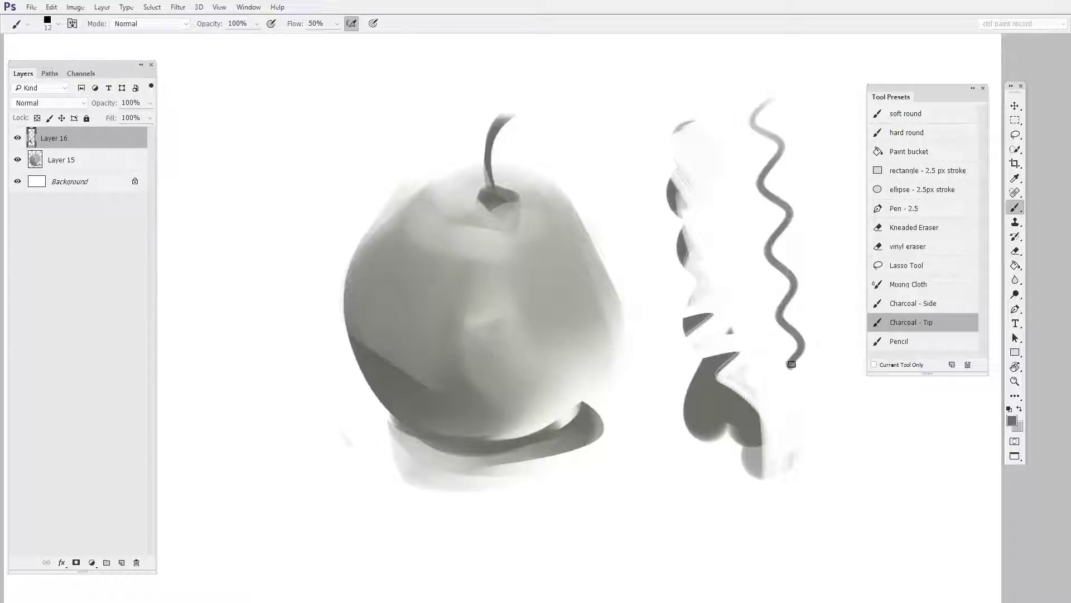
{"action": "left_click", "coordinate": [918, 249]}
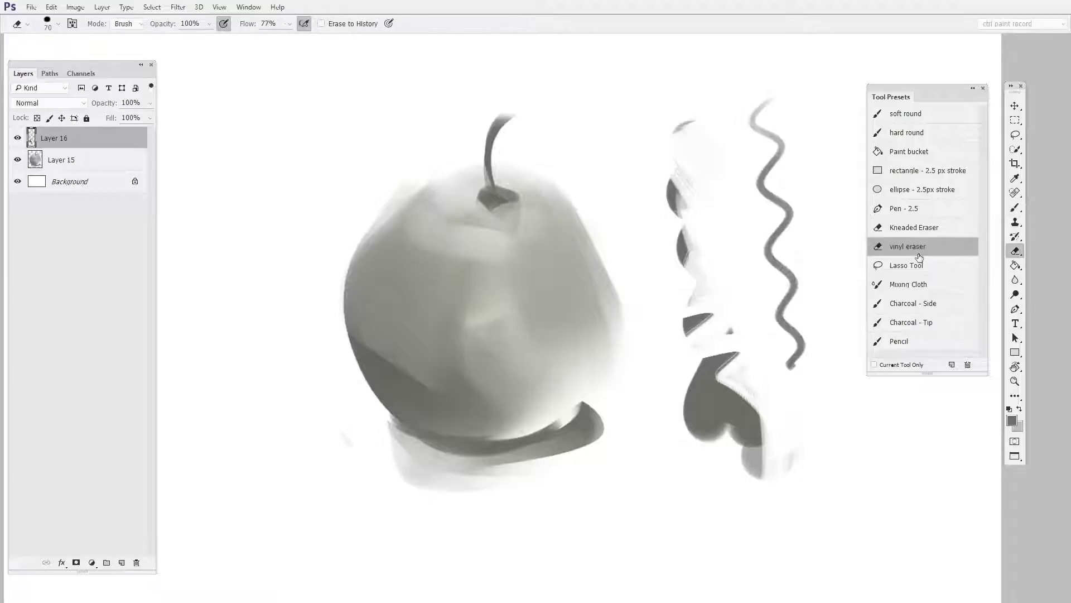
{"action": "mouse_move", "coordinate": [769, 95]}
{"action": "left_mouse_down"}
{"action": "mouse_move", "coordinate": [802, 222]}
{"action": "mouse_move", "coordinate": [659, 131]}
{"action": "mouse_move", "coordinate": [712, 217]}
{"action": "mouse_move", "coordinate": [665, 422]}
{"action": "mouse_move", "coordinate": [717, 197]}
{"action": "mouse_move", "coordinate": [701, 441]}
{"action": "mouse_move", "coordinate": [751, 217]}
{"action": "mouse_move", "coordinate": [772, 370]}
{"action": "mouse_move", "coordinate": [758, 431]}
{"action": "left_mouse_up"}
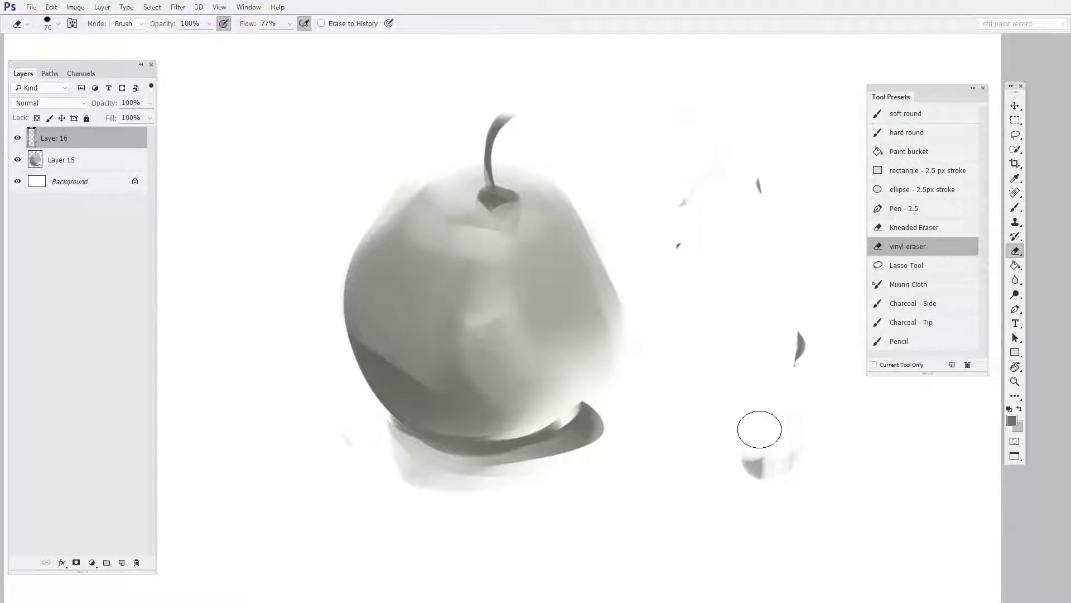
Fill a new Layer 17 with dark grey using the Paint bucket preset
{"action": "key", "text": "ctrl+shift+alt+n"}
{"action": "left_click", "coordinate": [924, 151]}
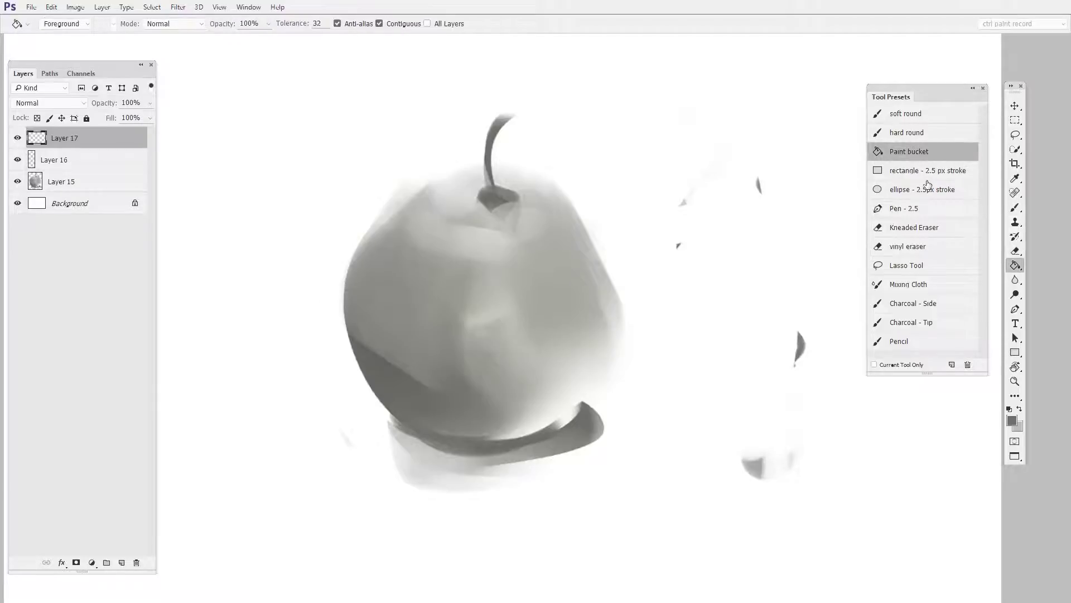
{"action": "left_click", "coordinate": [803, 411]}
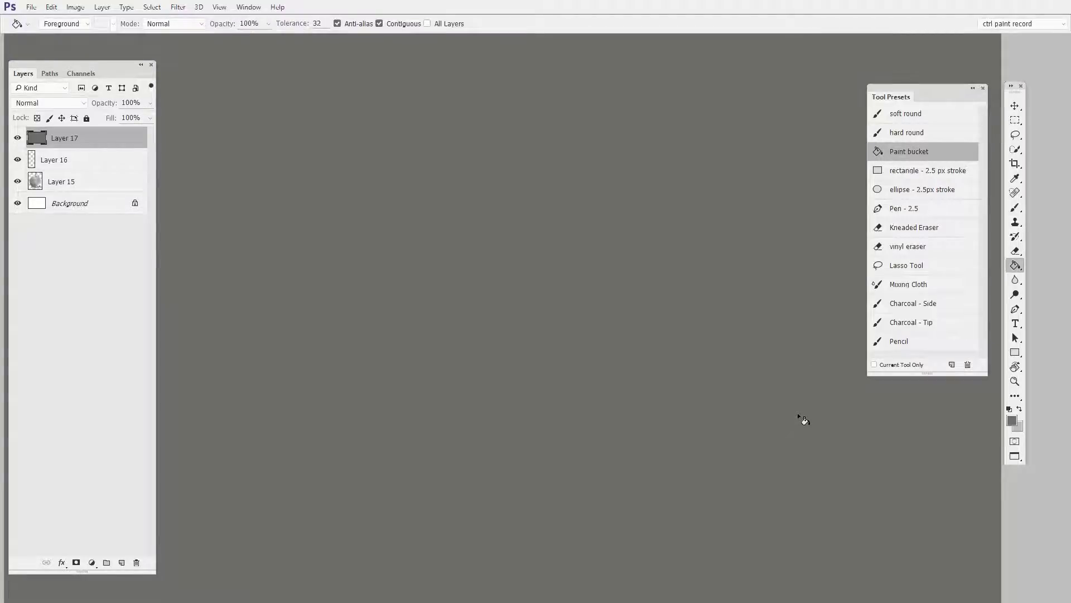
Undo the grey fill, add a new layer, and smear the apple's left edge with Mixing Cloth
{"action": "key", "text": "ctrl+z"}
{"action": "key", "text": "ctrl+shift+alt+n"}
{"action": "left_click", "coordinate": [908, 284]}
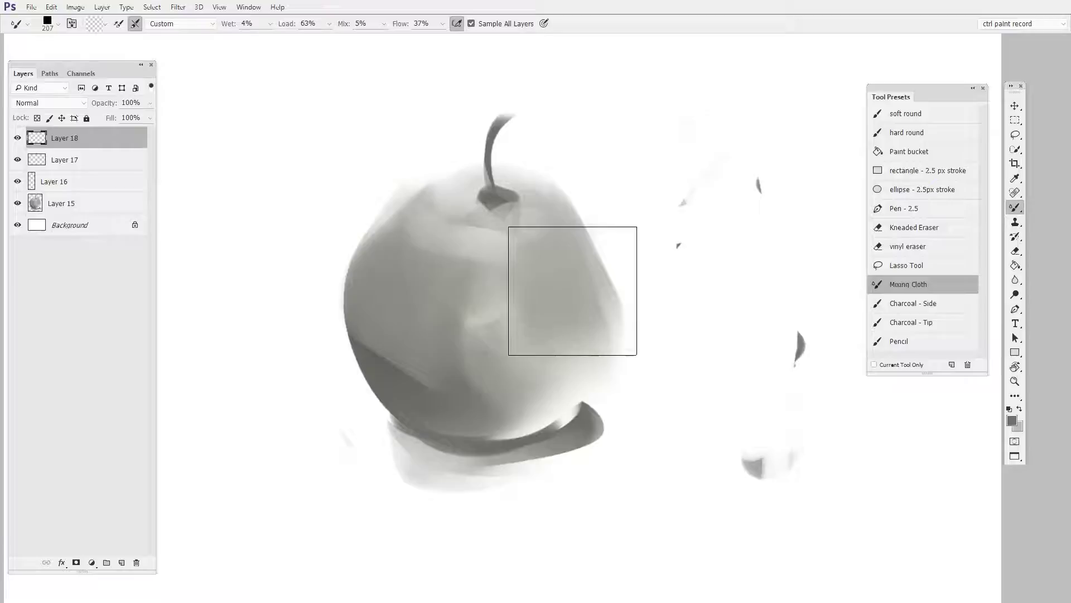
{"action": "mouse_move", "coordinate": [573, 291]}
{"action": "left_mouse_down"}
{"action": "mouse_move", "coordinate": [366, 233]}
{"action": "mouse_move", "coordinate": [354, 389]}
{"action": "mouse_move", "coordinate": [365, 287]}
{"action": "mouse_move", "coordinate": [382, 426]}
{"action": "mouse_move", "coordinate": [420, 380]}
{"action": "mouse_move", "coordinate": [408, 510]}
{"action": "mouse_move", "coordinate": [512, 500]}
{"action": "mouse_move", "coordinate": [773, 435]}
{"action": "mouse_move", "coordinate": [591, 496]}
{"action": "mouse_move", "coordinate": [594, 479]}
{"action": "mouse_move", "coordinate": [649, 490]}
{"action": "left_mouse_up"}
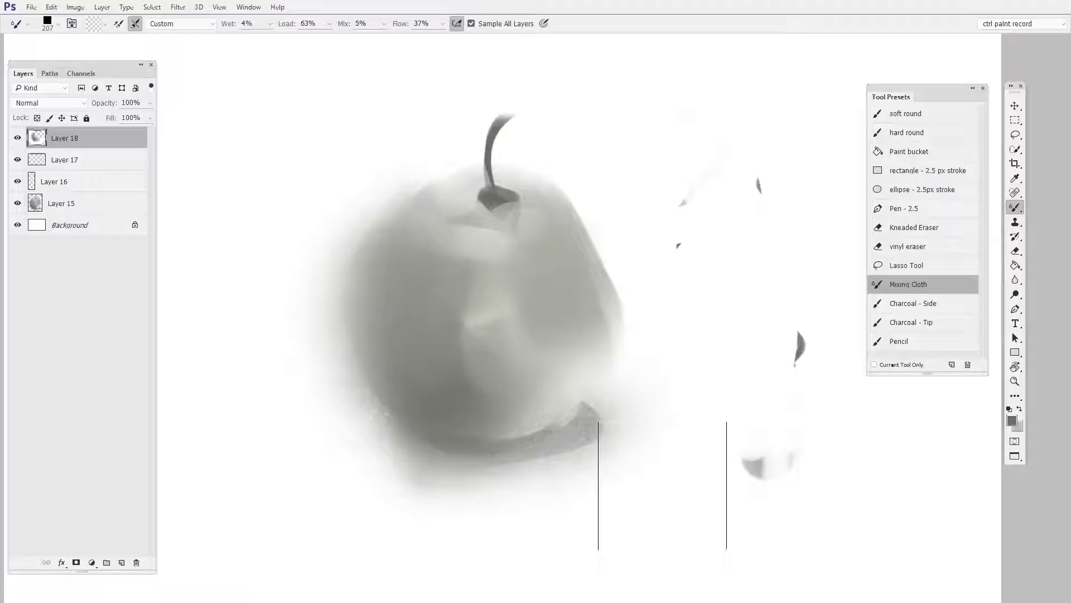
Draw charcoal squiggles right of the apple with Charcoal - Tip and erase most of them
{"action": "left_click", "coordinate": [911, 321]}
{"action": "mouse_move", "coordinate": [720, 217]}
{"action": "left_mouse_down"}
{"action": "mouse_move", "coordinate": [704, 257]}
{"action": "mouse_move", "coordinate": [748, 277]}
{"action": "mouse_move", "coordinate": [742, 430]}
{"action": "left_mouse_up"}
{"action": "left_click_drag", "start_coordinate": [914, 248], "coordinate": [918, 246]}
{"action": "left_click_drag", "start_coordinate": [726, 282], "coordinate": [748, 430]}
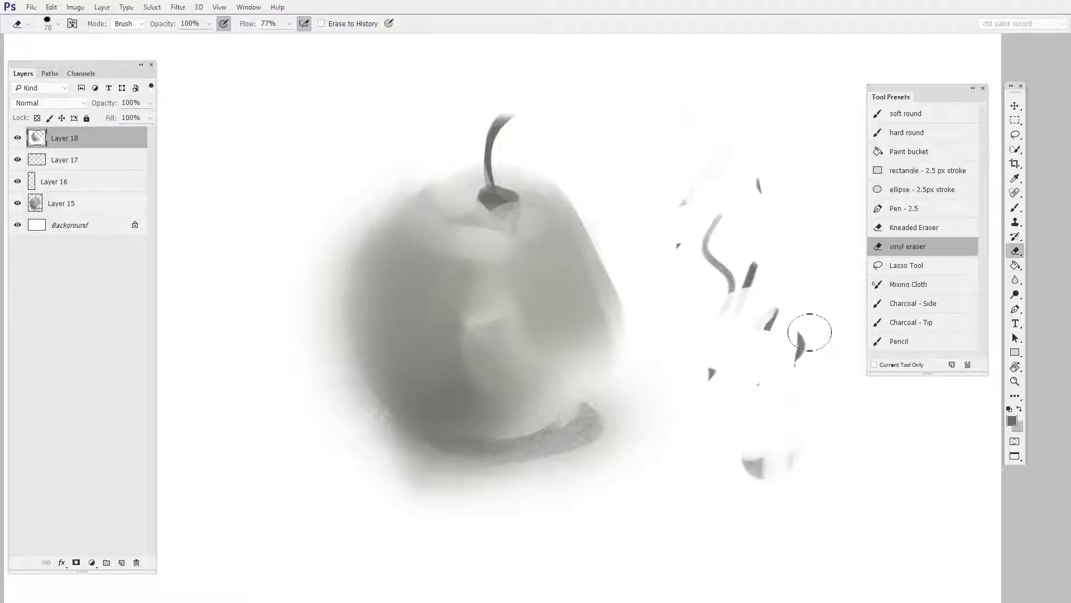
Paint a wavy grey stroke right of the apple and erase a section of it
{"action": "key", "text": "b"}
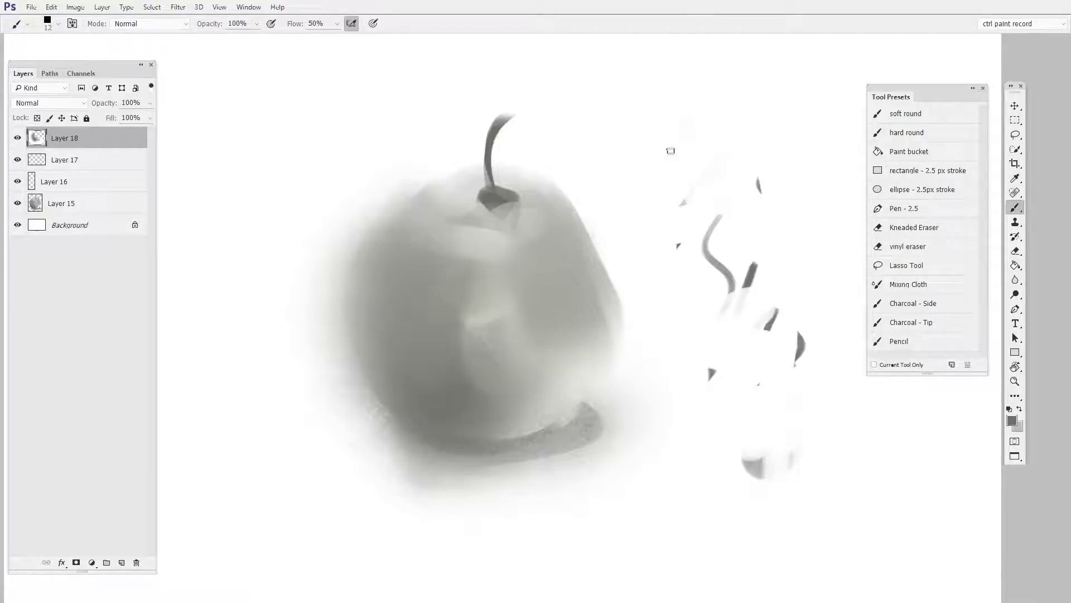
{"action": "left_click_drag", "start_coordinate": [681, 124], "coordinate": [661, 350]}
{"action": "key", "text": "e"}
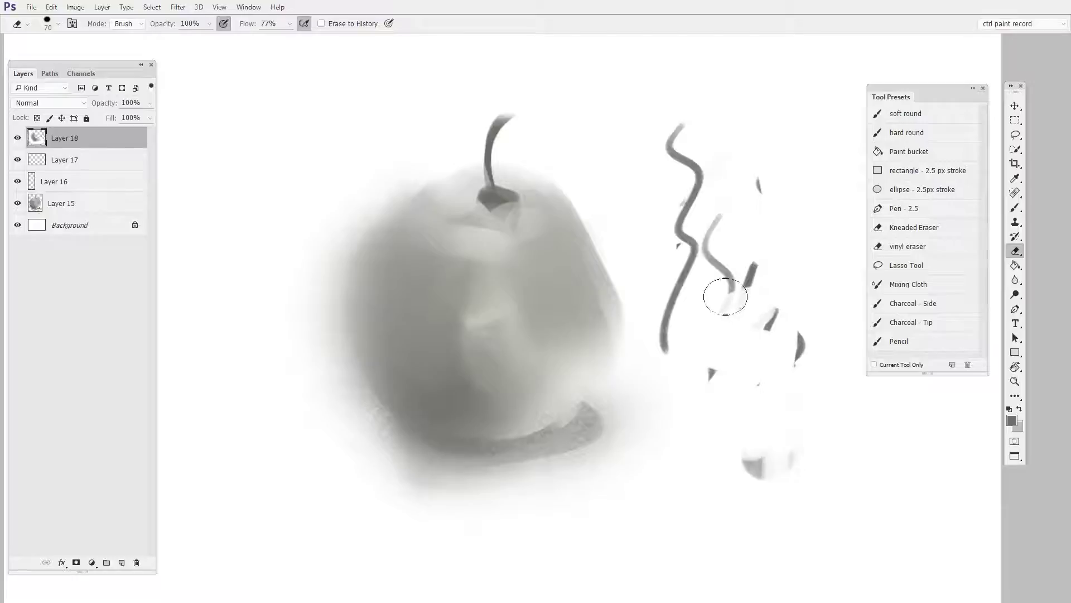
{"action": "left_click_drag", "start_coordinate": [716, 176], "coordinate": [702, 211]}
Set the eraser tip to hard round 70 px
{"action": "right_click", "coordinate": [704, 213]}
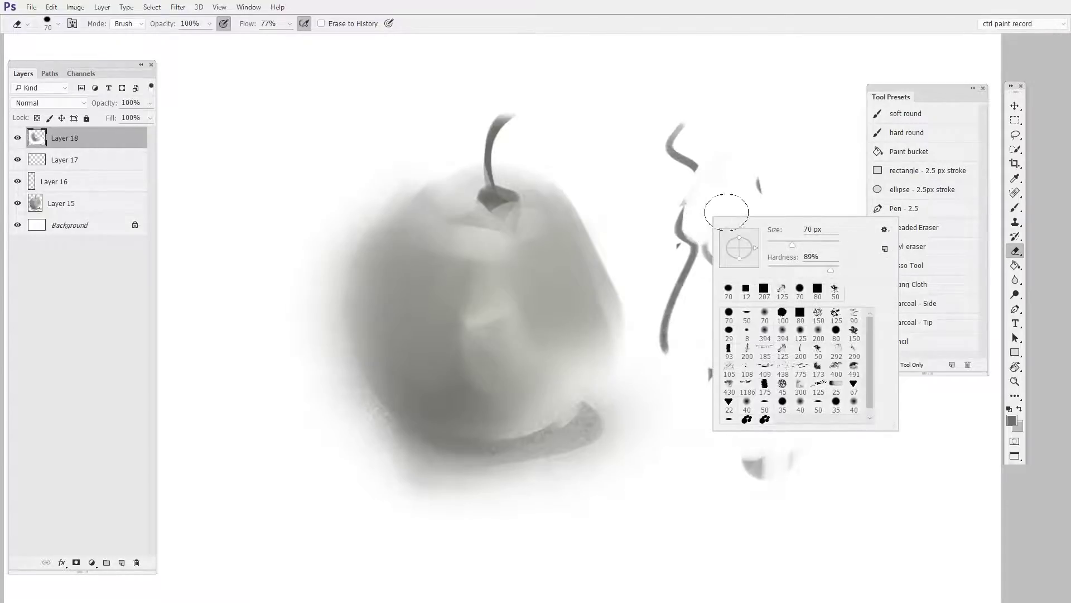
{"action": "left_click", "coordinate": [729, 314]}
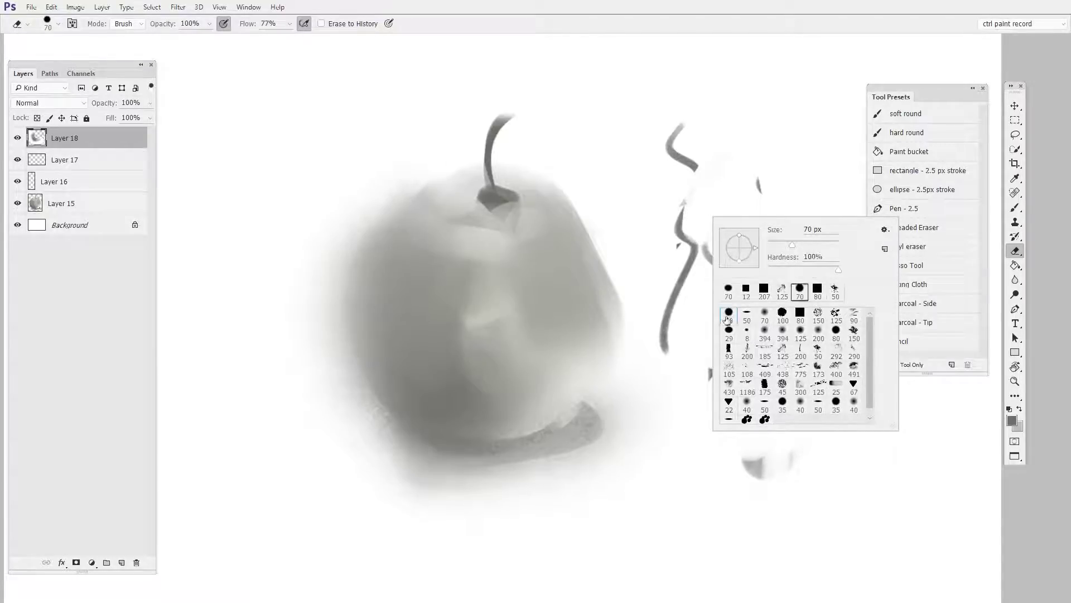
{"action": "left_click", "coordinate": [905, 408]}
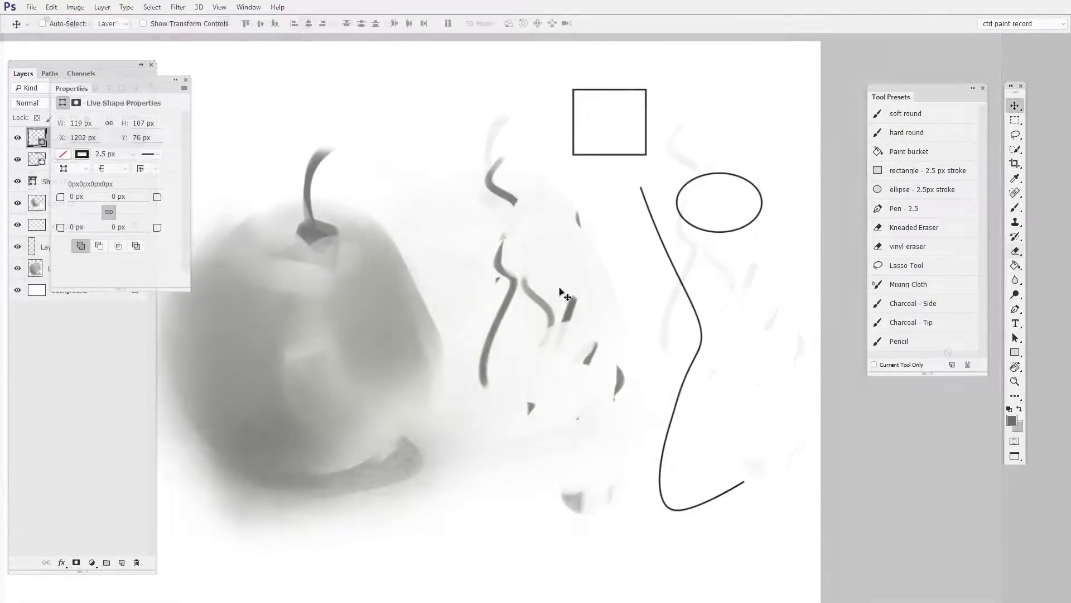
On a new Layer 19, paint a speckled wavy band down the canvas with the 80 px square brush
{"action": "key", "text": "b"}
{"action": "key", "text": "ctrl+shift+alt+n"}
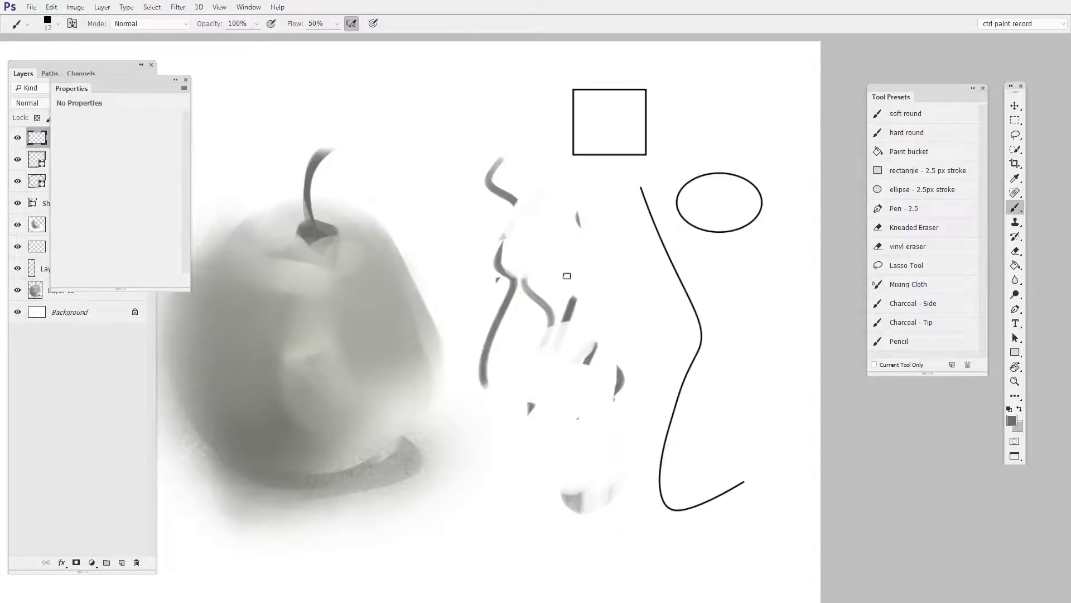
{"action": "right_click", "coordinate": [567, 278]}
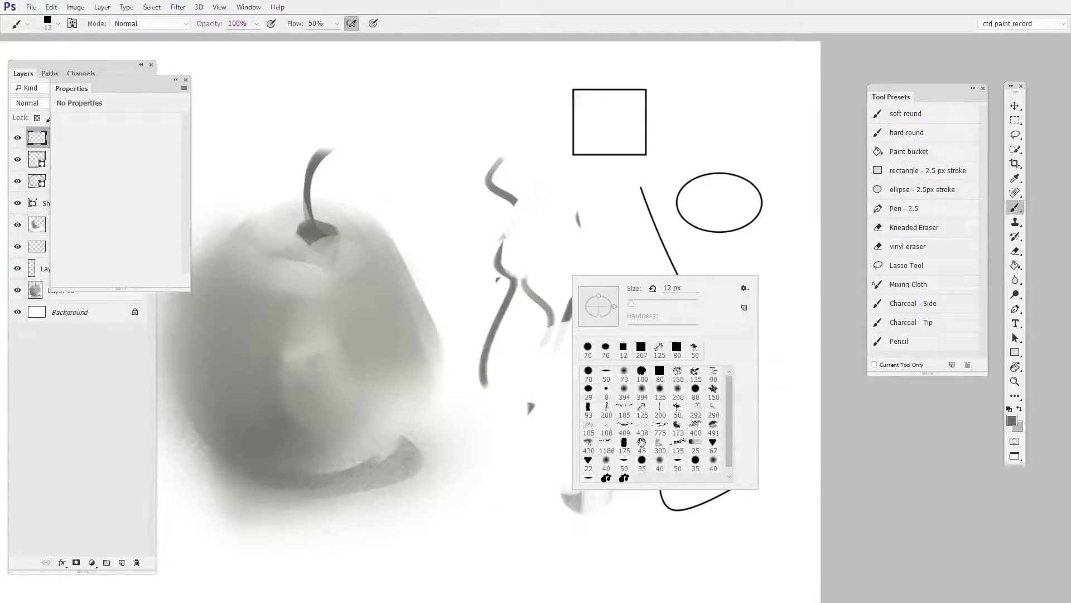
{"action": "left_click", "coordinate": [677, 347]}
{"action": "mouse_move", "coordinate": [549, 215]}
{"action": "left_mouse_down"}
{"action": "mouse_move", "coordinate": [564, 252]}
{"action": "mouse_move", "coordinate": [554, 344]}
{"action": "mouse_move", "coordinate": [614, 427]}
{"action": "left_mouse_up"}
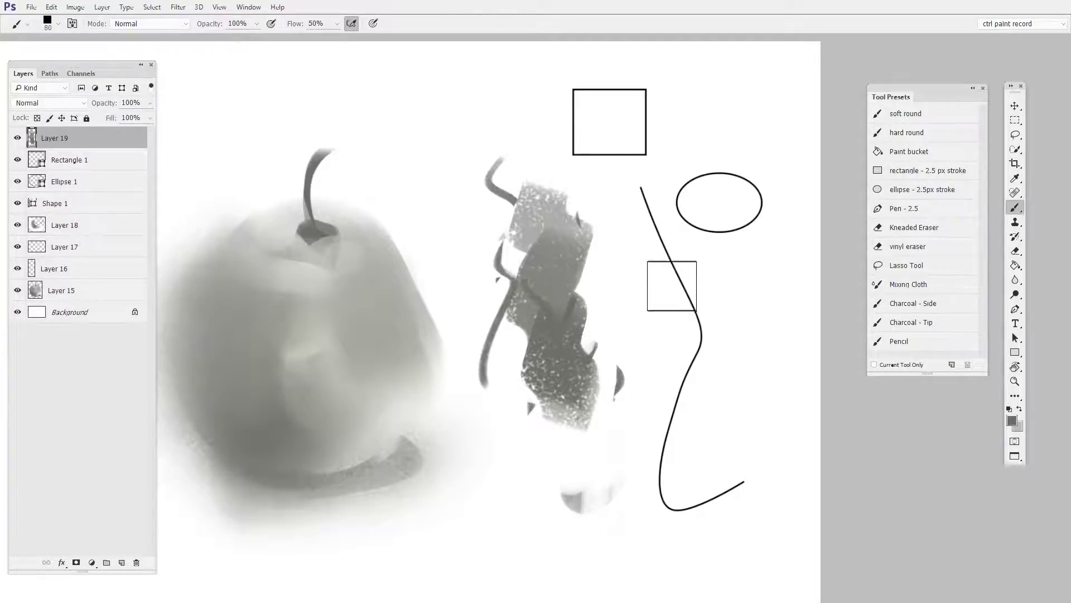
On a new Layer 20, paint a large dark grey stroke with a flat brush tip
{"action": "key", "text": "period"}
{"action": "key", "text": "period"}
{"action": "key", "text": "period"}
{"action": "key", "text": "ctrl+shift+alt+n"}
{"action": "mouse_move", "coordinate": [702, 274]}
{"action": "left_mouse_down"}
{"action": "mouse_move", "coordinate": [700, 448]}
{"action": "mouse_move", "coordinate": [678, 424]}
{"action": "left_mouse_up"}
Set the foreground to light blue (64c9db) and paint the upper right and a small zigzag
{"action": "key", "text": "i"}
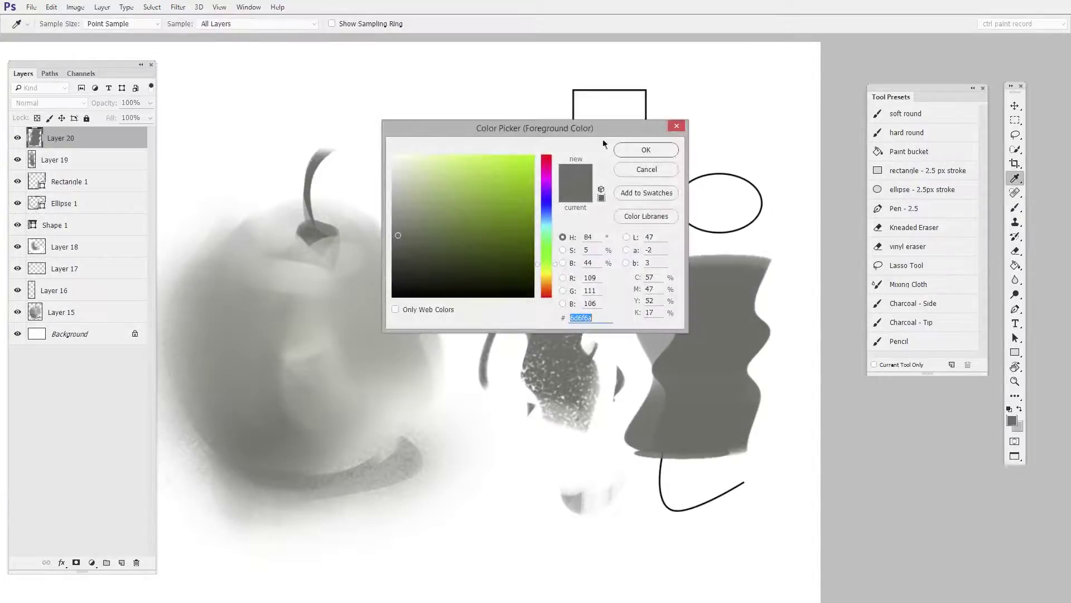
{"action": "left_click_drag", "start_coordinate": [547, 262], "coordinate": [551, 224]}
{"action": "left_click", "coordinate": [469, 172]}
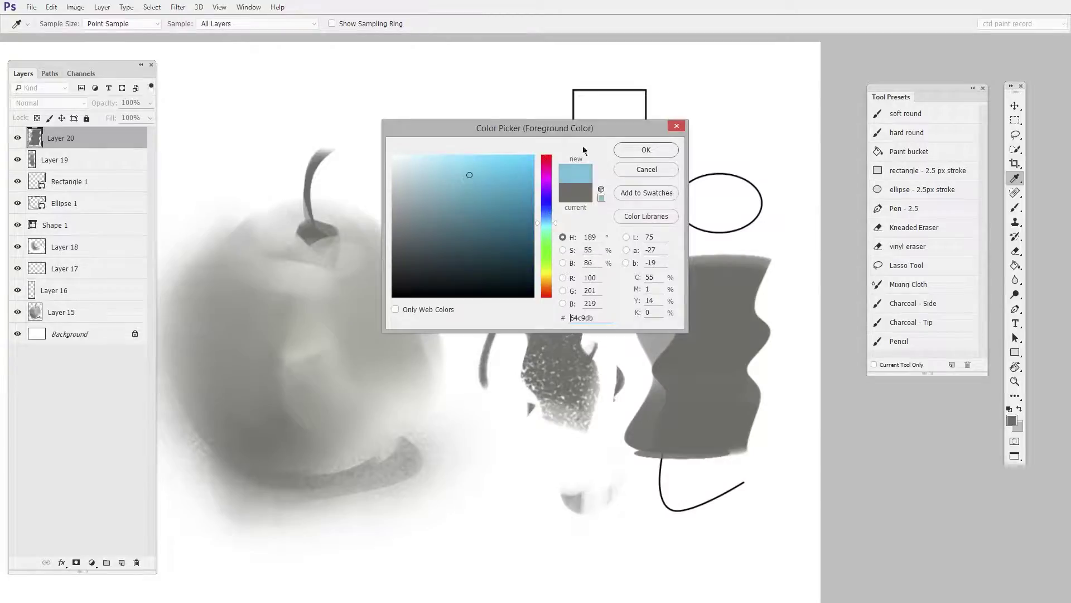
{"action": "left_click", "coordinate": [646, 150]}
{"action": "mouse_move", "coordinate": [694, 115]}
{"action": "left_mouse_down"}
{"action": "mouse_move", "coordinate": [694, 216]}
{"action": "mouse_move", "coordinate": [634, 256]}
{"action": "mouse_move", "coordinate": [614, 335]}
{"action": "left_mouse_up"}
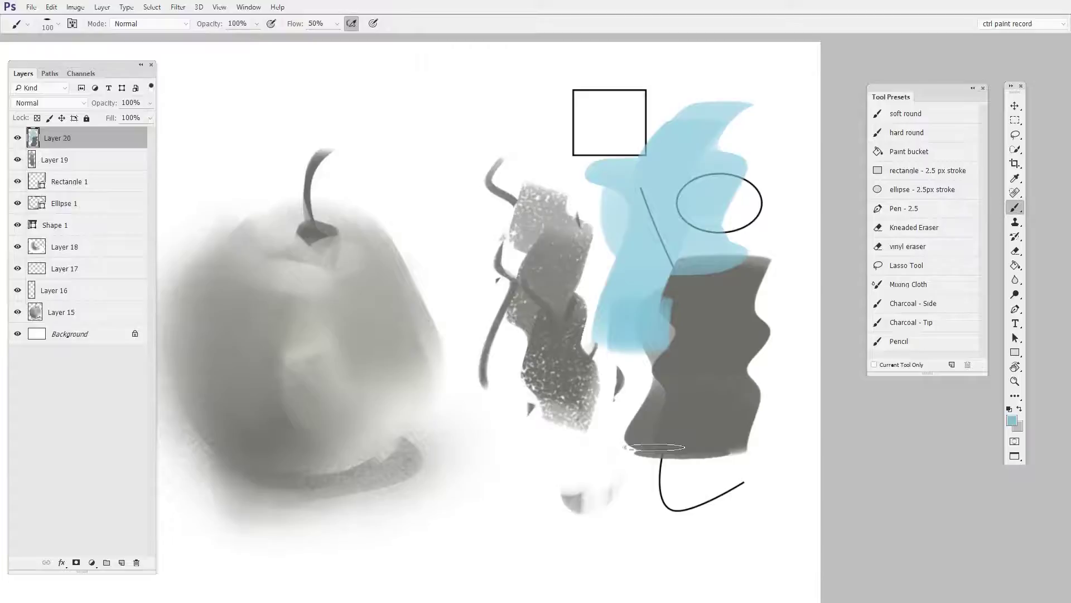
{"action": "mouse_move", "coordinate": [533, 142]}
{"action": "left_mouse_down"}
{"action": "mouse_move", "coordinate": [553, 178]}
{"action": "mouse_move", "coordinate": [544, 193]}
{"action": "left_mouse_up"}
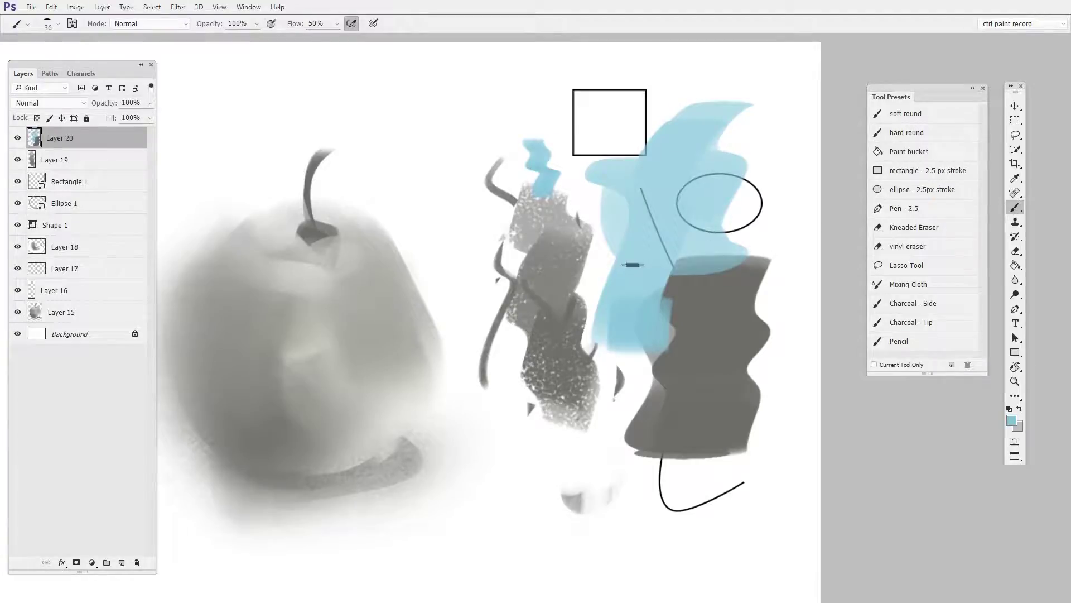
Save the current brush as a tool preset named 'blue sketcher' with Include Color checked
{"action": "left_click", "coordinate": [952, 365]}
{"action": "type", "text": "blue sketcher"}
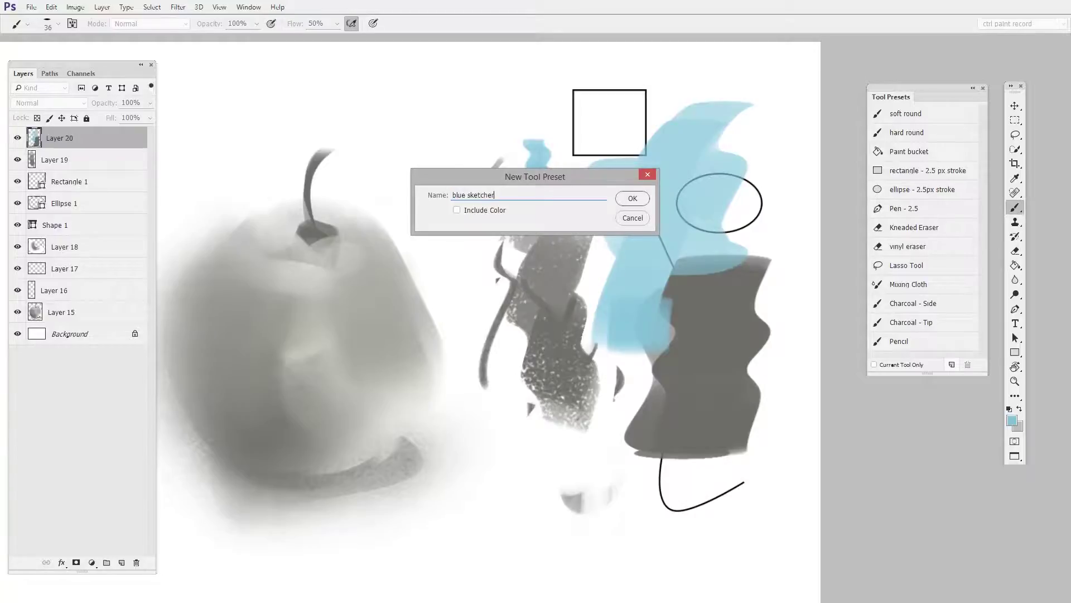
{"action": "left_click", "coordinate": [457, 211]}
{"action": "left_click", "coordinate": [629, 199]}
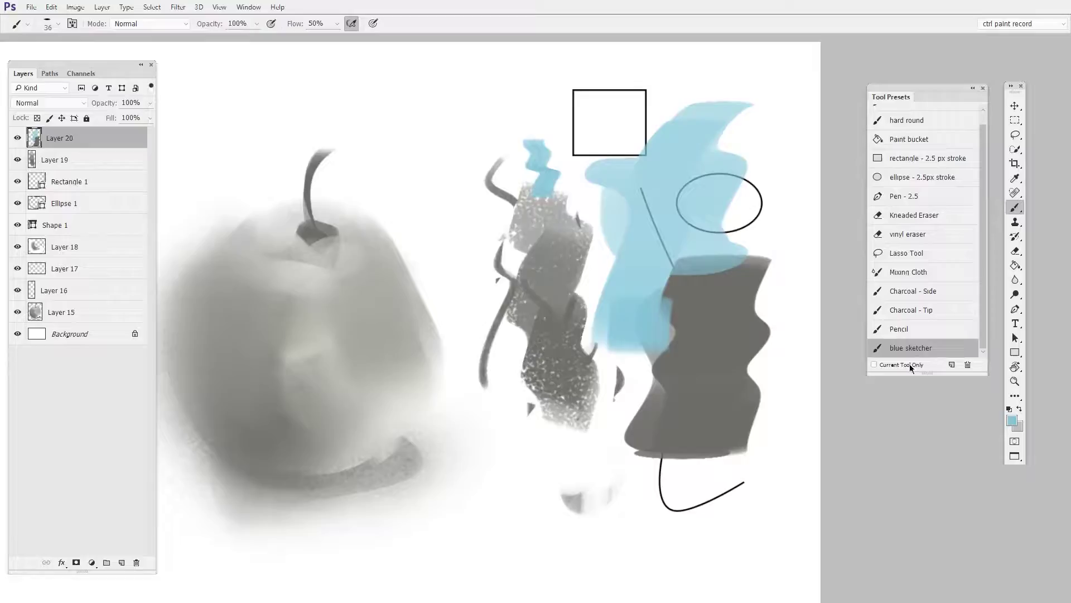
Draw a long black (000000) wavy line down the canvas with the Pencil preset
{"action": "left_click", "coordinate": [910, 330]}
{"action": "mouse_move", "coordinate": [429, 127]}
{"action": "left_mouse_down"}
{"action": "mouse_move", "coordinate": [437, 222]}
{"action": "mouse_move", "coordinate": [454, 293]}
{"action": "left_mouse_up"}
{"action": "type", "text": "i"}
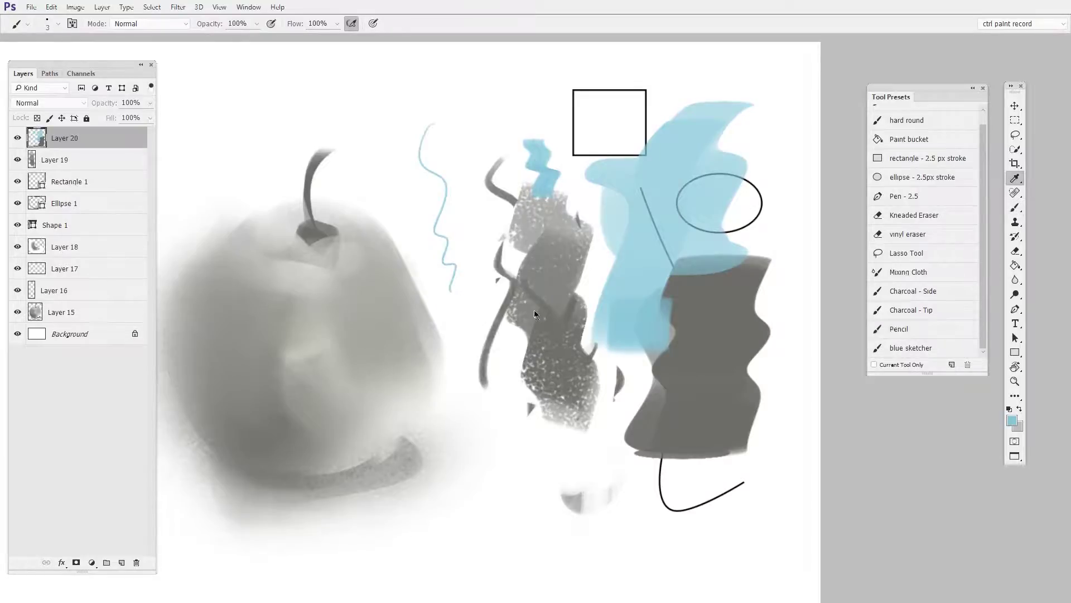
{"action": "type", "text": "000000"}
{"action": "key", "text": "Return"}
{"action": "key", "text": "b"}
{"action": "mouse_move", "coordinate": [458, 85]}
{"action": "left_mouse_down"}
{"action": "mouse_move", "coordinate": [446, 284]}
{"action": "mouse_move", "coordinate": [489, 486]}
{"action": "left_mouse_up"}
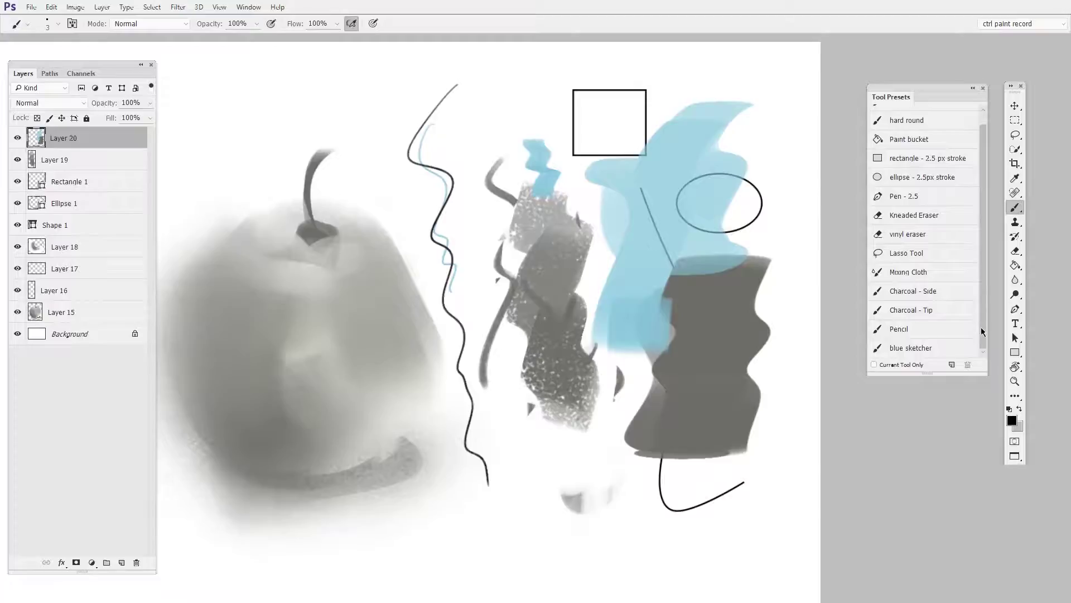
Paint a wavy light-blue stroke beside the black line with the blue sketcher preset
{"action": "left_click", "coordinate": [928, 352]}
{"action": "mouse_move", "coordinate": [397, 109]}
{"action": "left_mouse_down"}
{"action": "mouse_move", "coordinate": [410, 127]}
{"action": "mouse_move", "coordinate": [434, 301]}
{"action": "left_mouse_up"}
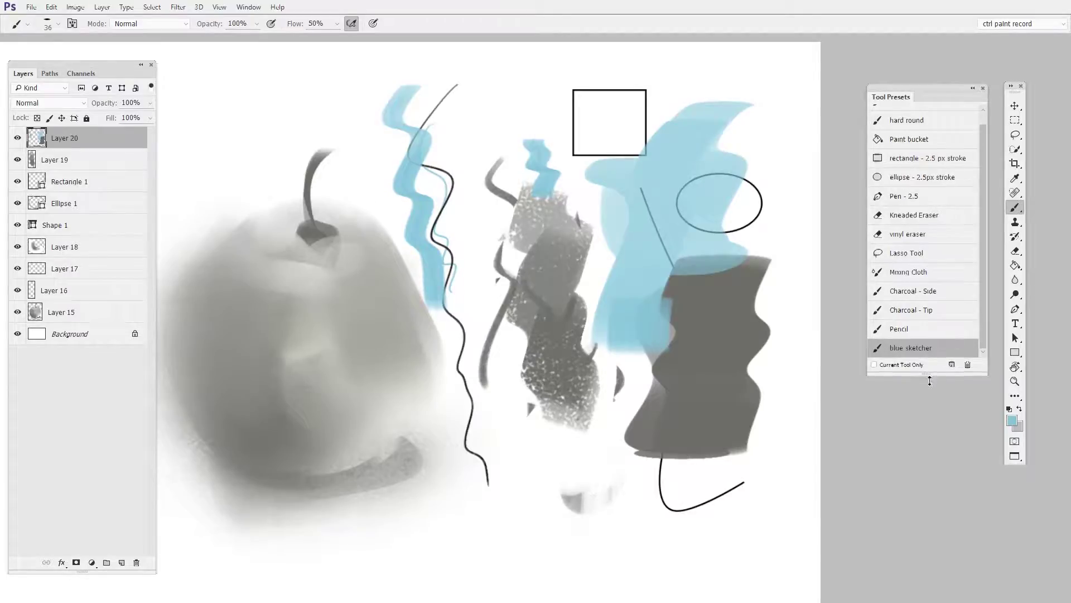
{"action": "mouse_move", "coordinate": [930, 380]}
{"action": "left_mouse_down"}
{"action": "mouse_move", "coordinate": [928, 404]}
{"action": "mouse_move", "coordinate": [952, 282]}
{"action": "mouse_move", "coordinate": [943, 251]}
{"action": "left_mouse_up"}
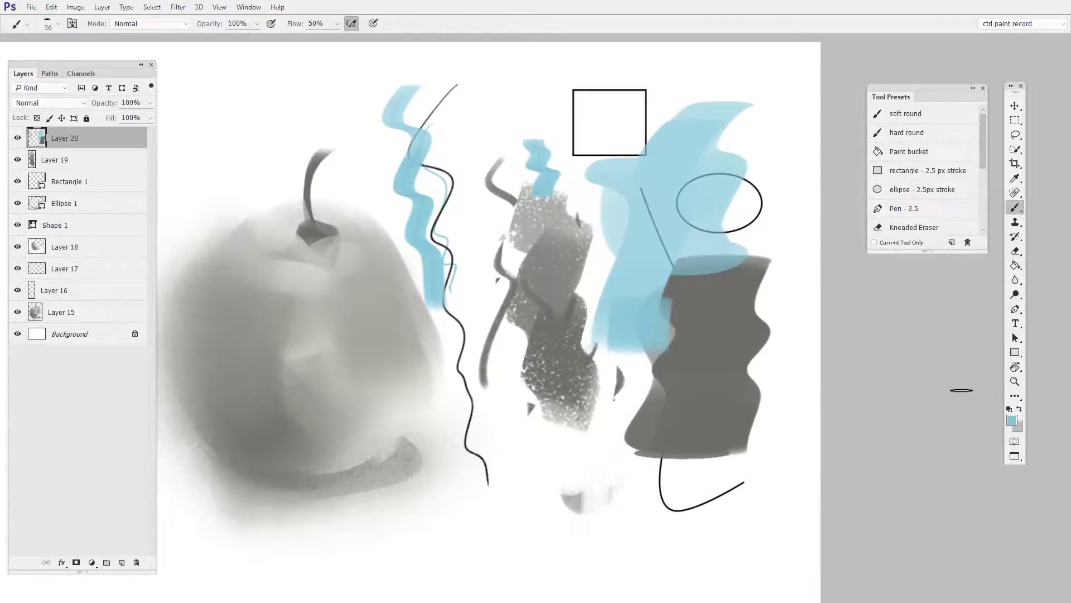
Enlarge the Tool Presets panel to show every preset, then select the Kneaded Eraser preset
{"action": "scroll", "coordinate": [975, 223], "scroll_direction": "down", "scroll_amount": 5}
{"action": "scroll", "coordinate": [975, 220], "scroll_direction": "up", "scroll_amount": 5}
{"action": "left_click_drag", "start_coordinate": [930, 250], "coordinate": [928, 389]}
{"action": "left_click", "coordinate": [914, 227]}
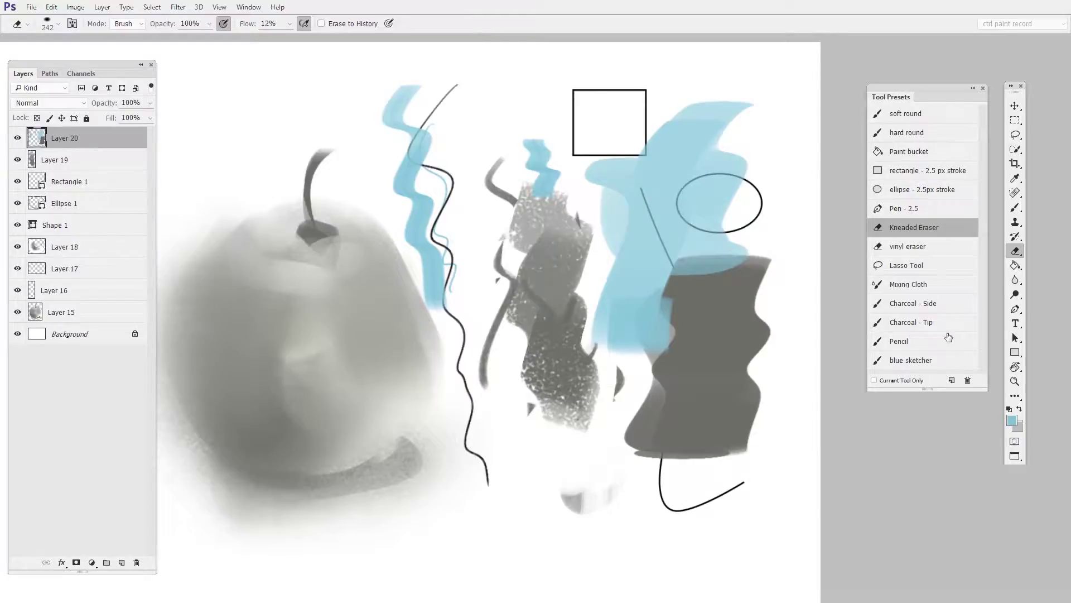
Replace the tool presets with the vector lines .tpl set without saving the current ones
{"action": "left_click", "coordinate": [982, 96]}
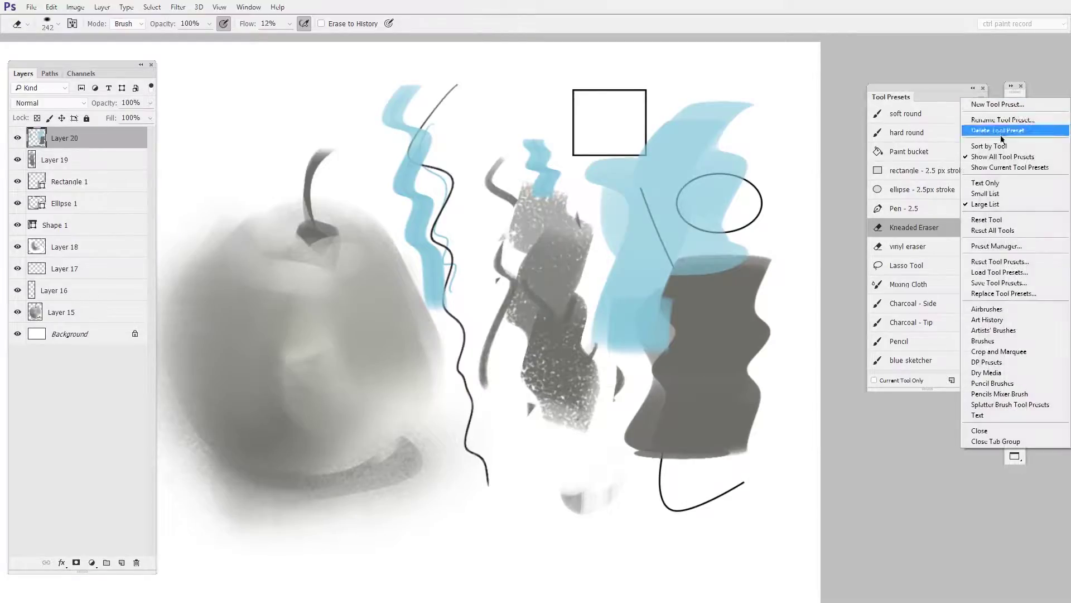
{"action": "left_click", "coordinate": [1017, 294]}
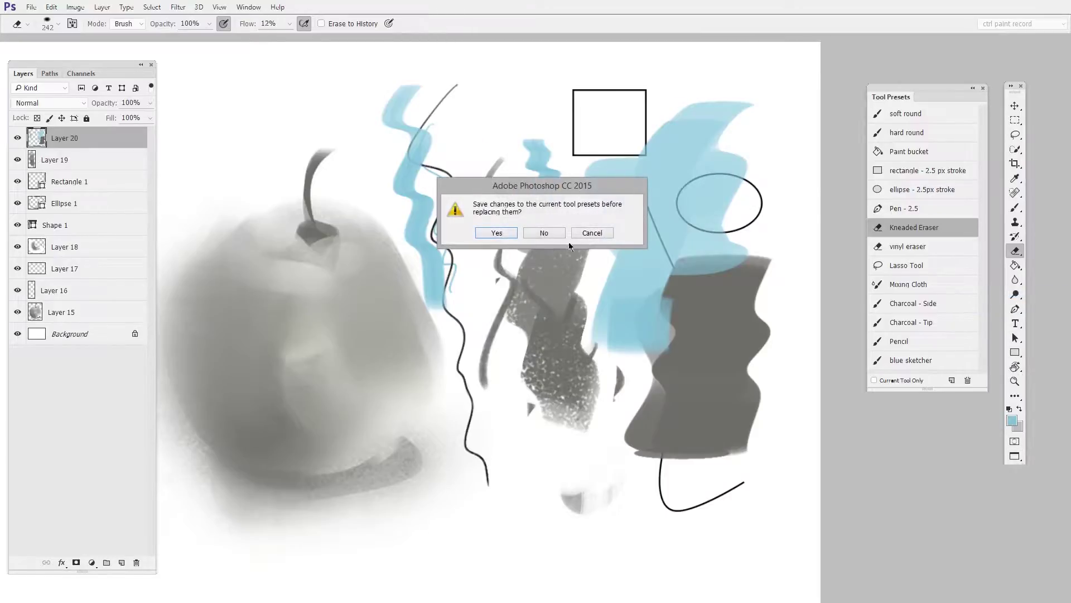
{"action": "left_click", "coordinate": [544, 233]}
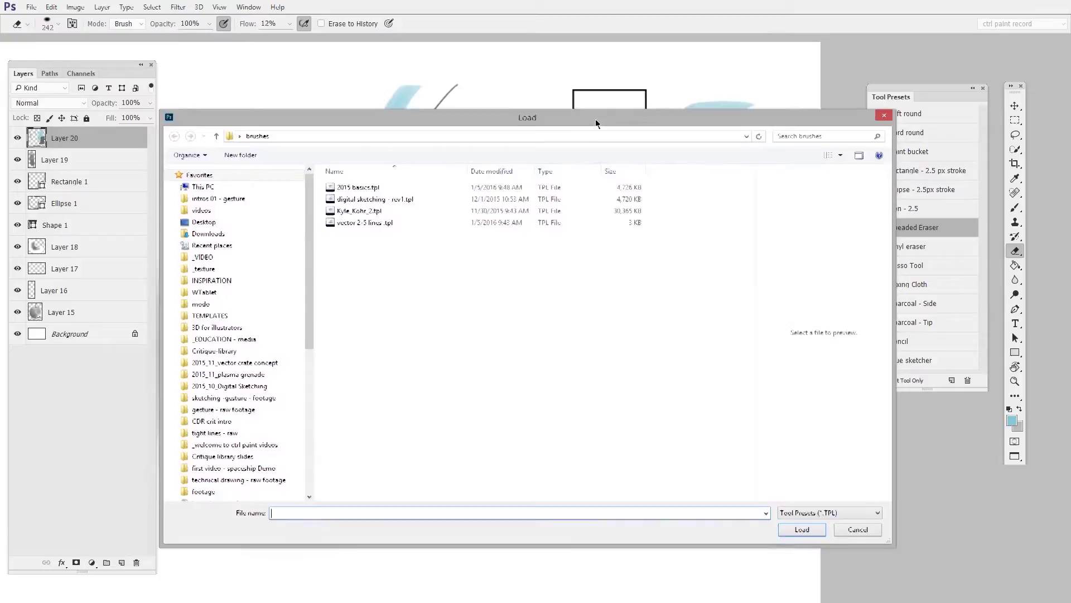
{"action": "double_click", "coordinate": [380, 223]}
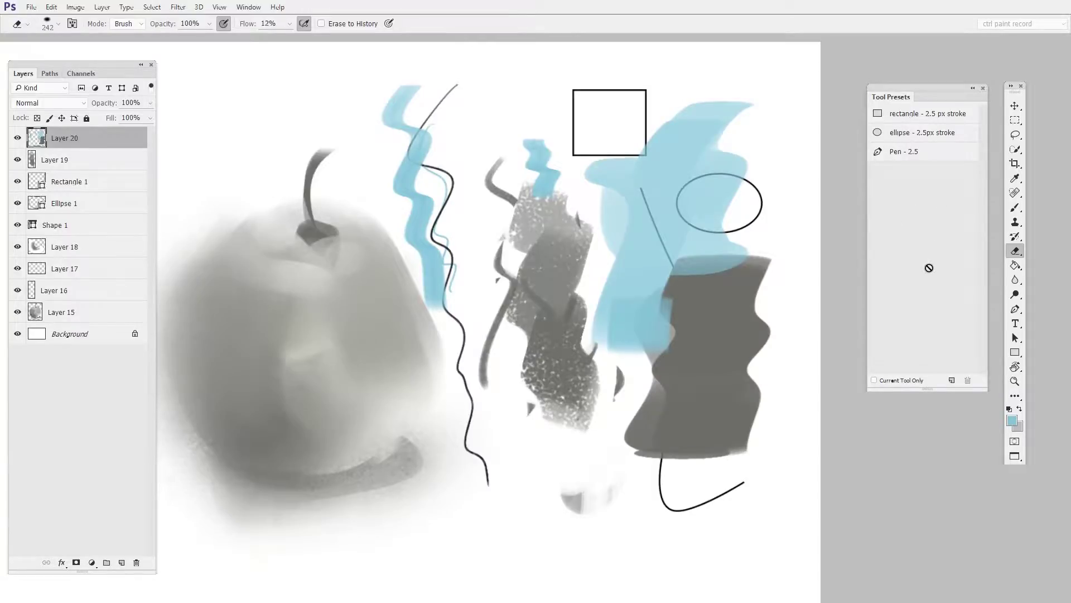
Shrink the Tool Presets panel to three presets and place it over the canvas centre
{"action": "left_click_drag", "start_coordinate": [928, 389], "coordinate": [919, 177]}
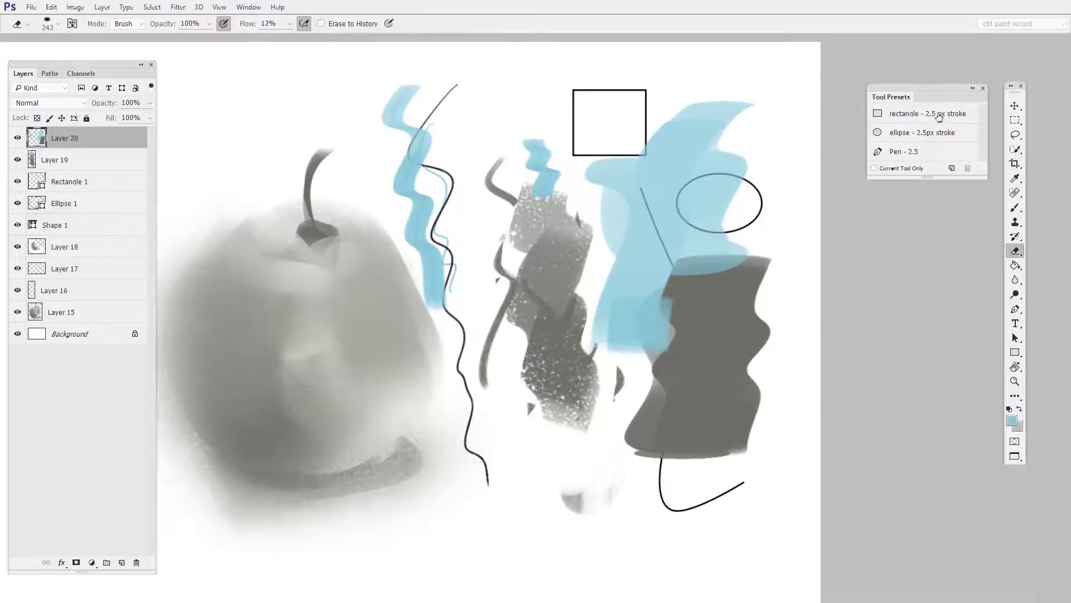
{"action": "left_click_drag", "start_coordinate": [945, 102], "coordinate": [556, 206]}
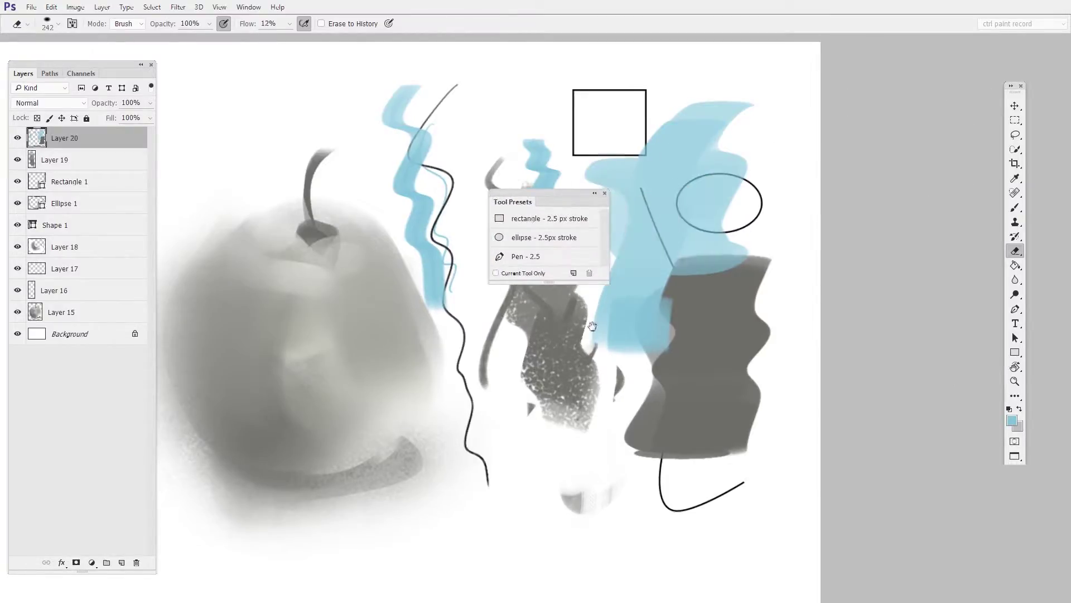
{"action": "left_click_drag", "start_coordinate": [560, 250], "coordinate": [625, 252]}
{"action": "left_click_drag", "start_coordinate": [612, 374], "coordinate": [636, 357]}
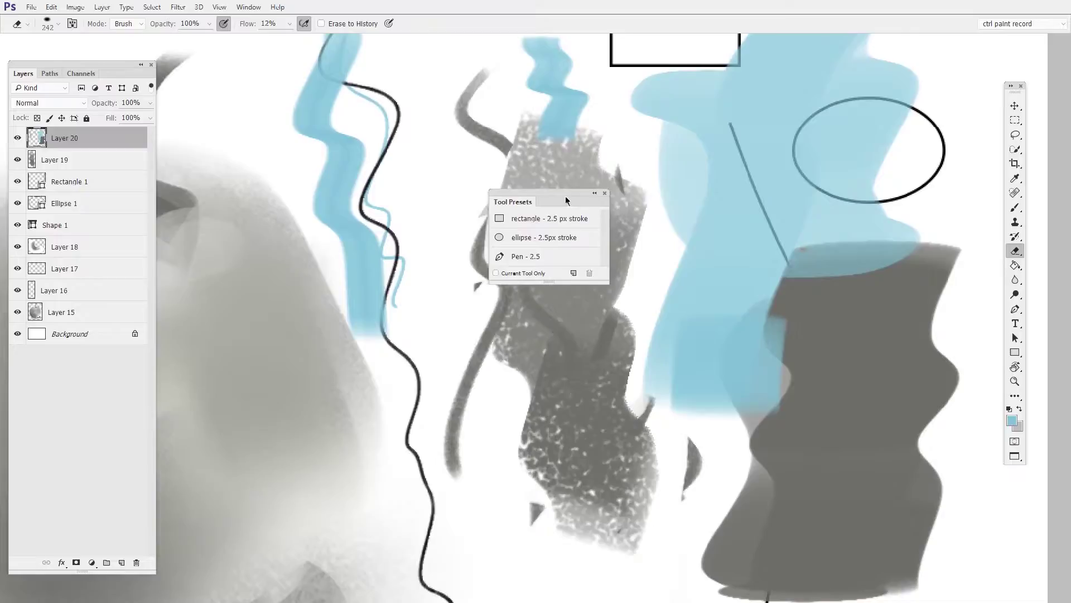
{"action": "left_click_drag", "start_coordinate": [536, 202], "coordinate": [524, 145]}
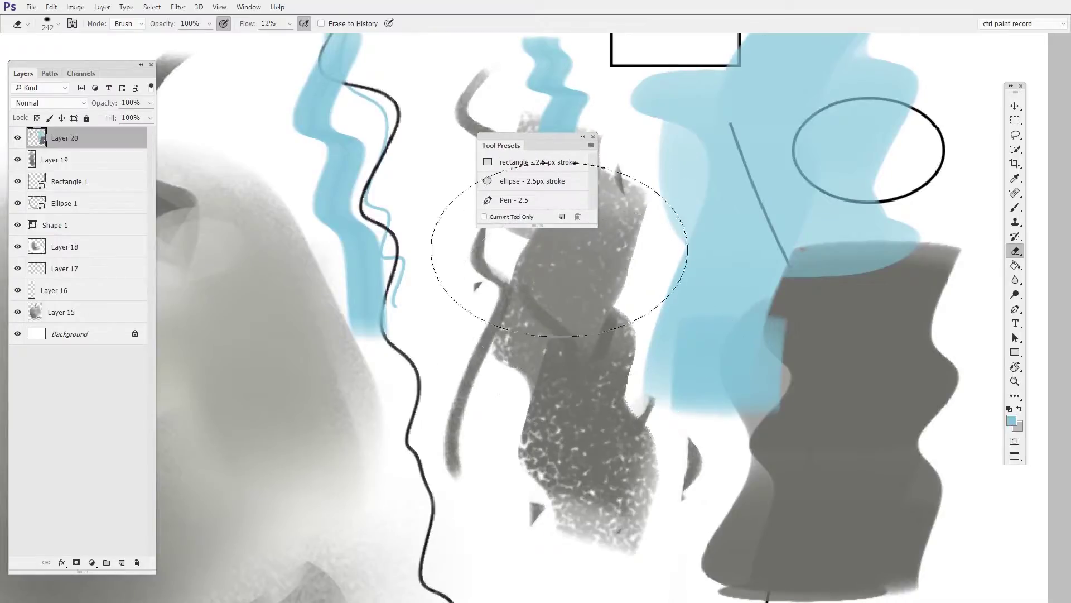
Draw a 2.5px-stroke ellipse over the blue shape and a 2.5 px-stroke rectangle above it
{"action": "left_click", "coordinate": [530, 181]}
{"action": "left_click_drag", "start_coordinate": [671, 218], "coordinate": [772, 308]}
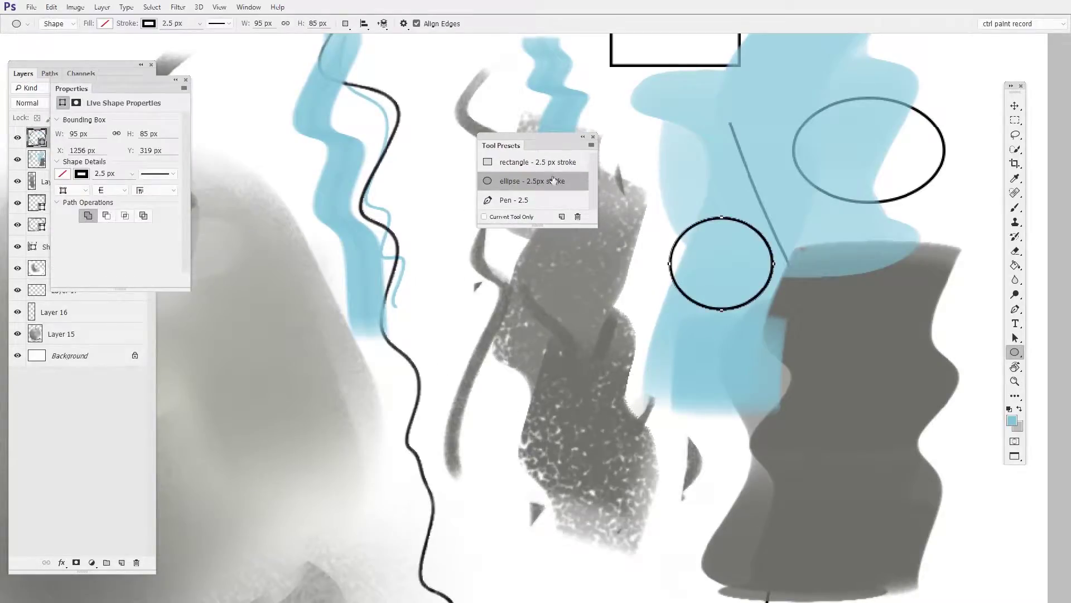
{"action": "left_click", "coordinate": [530, 162]}
{"action": "left_click_drag", "start_coordinate": [651, 171], "coordinate": [736, 229]}
Return the Tool Presets panel to the right side and lengthen it
{"action": "left_click_drag", "start_coordinate": [751, 372], "coordinate": [713, 382]}
{"action": "left_click_drag", "start_coordinate": [535, 145], "coordinate": [723, 114]}
{"action": "left_click_drag", "start_coordinate": [652, 312], "coordinate": [561, 294]}
{"action": "left_click_drag", "start_coordinate": [742, 116], "coordinate": [946, 98]}
{"action": "left_click_drag", "start_coordinate": [928, 178], "coordinate": [928, 343]}
{"action": "left_click", "coordinate": [982, 98]}
Replace the tool presets with 2015 basics.tpl and enlarge the panel down to Pencil
{"action": "left_click", "coordinate": [1013, 295]}
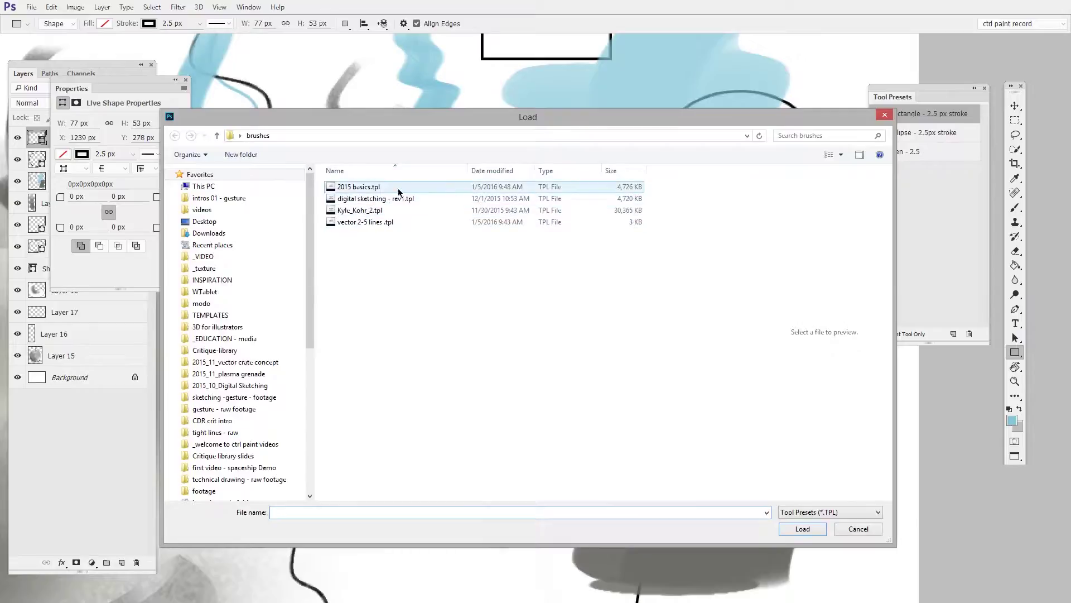
{"action": "double_click", "coordinate": [400, 188]}
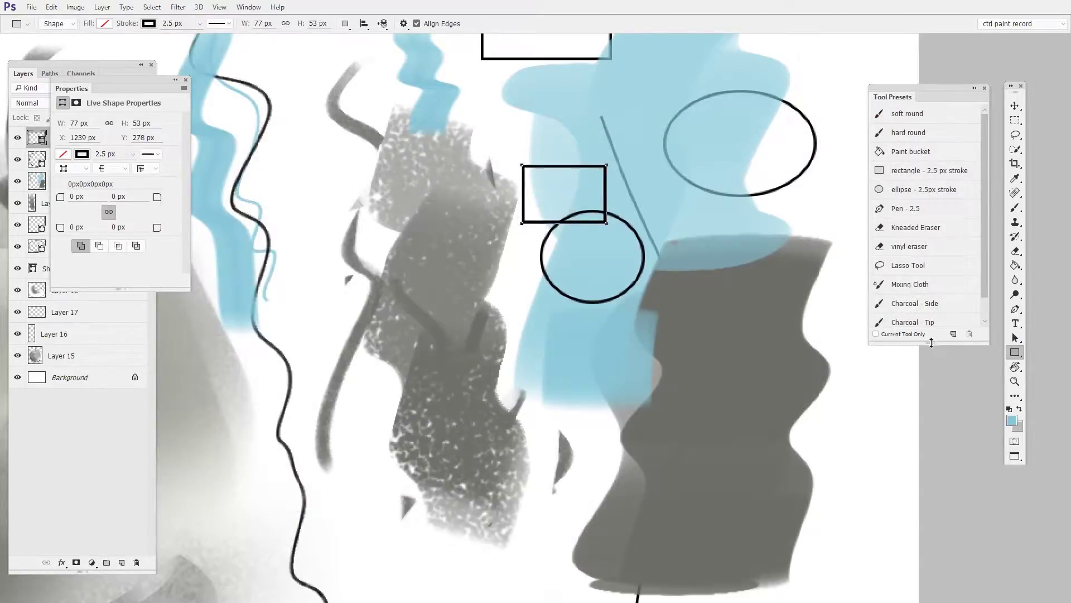
{"action": "left_click_drag", "start_coordinate": [931, 343], "coordinate": [928, 370]}
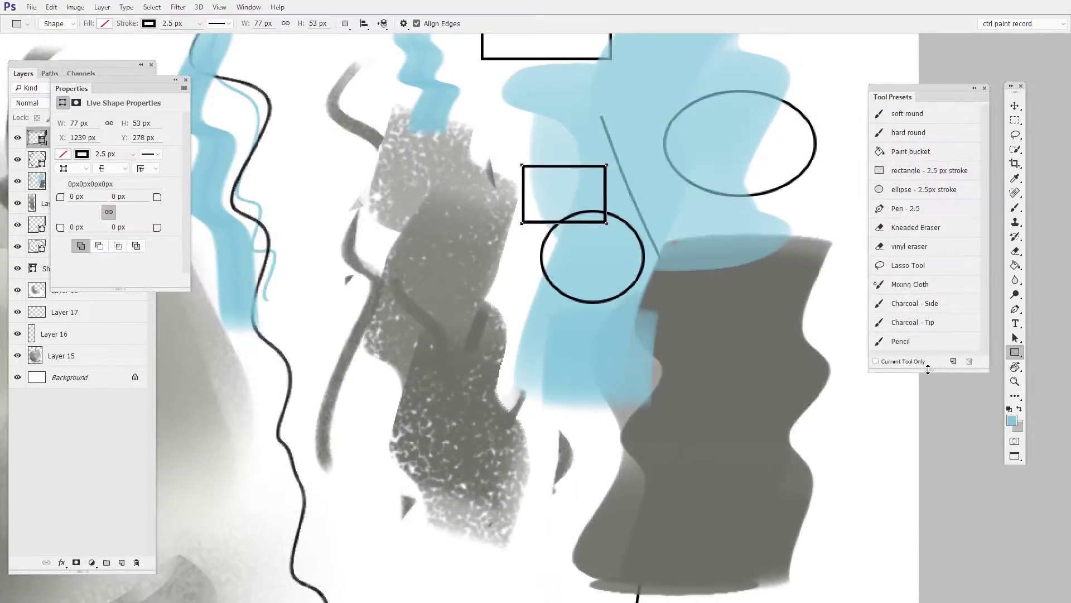
Show the tool presets as a Large List and close the shape properties
{"action": "left_click", "coordinate": [983, 97]}
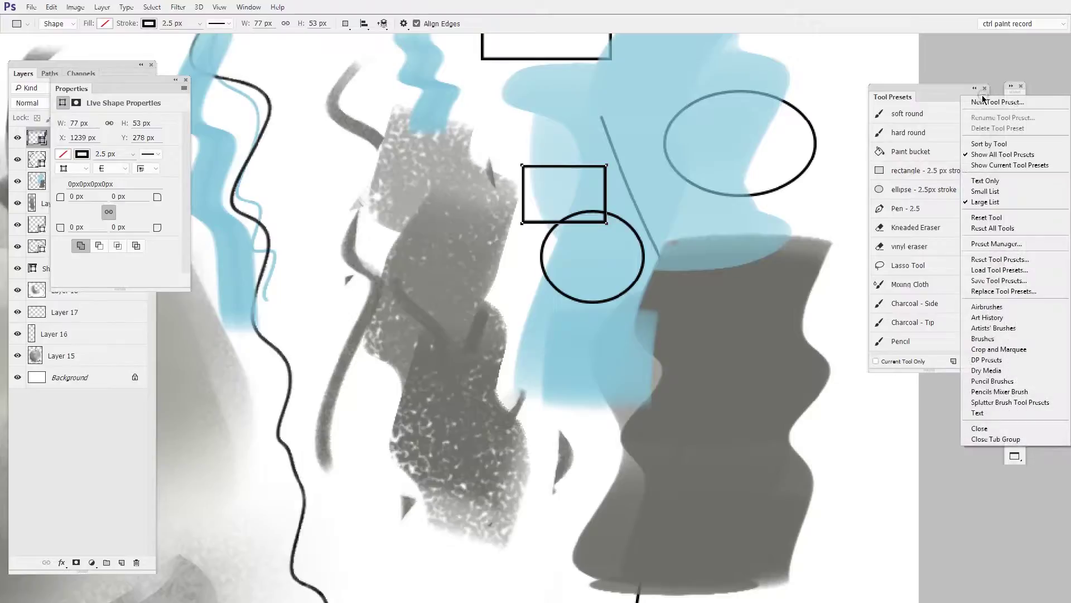
{"action": "left_click", "coordinate": [1006, 203]}
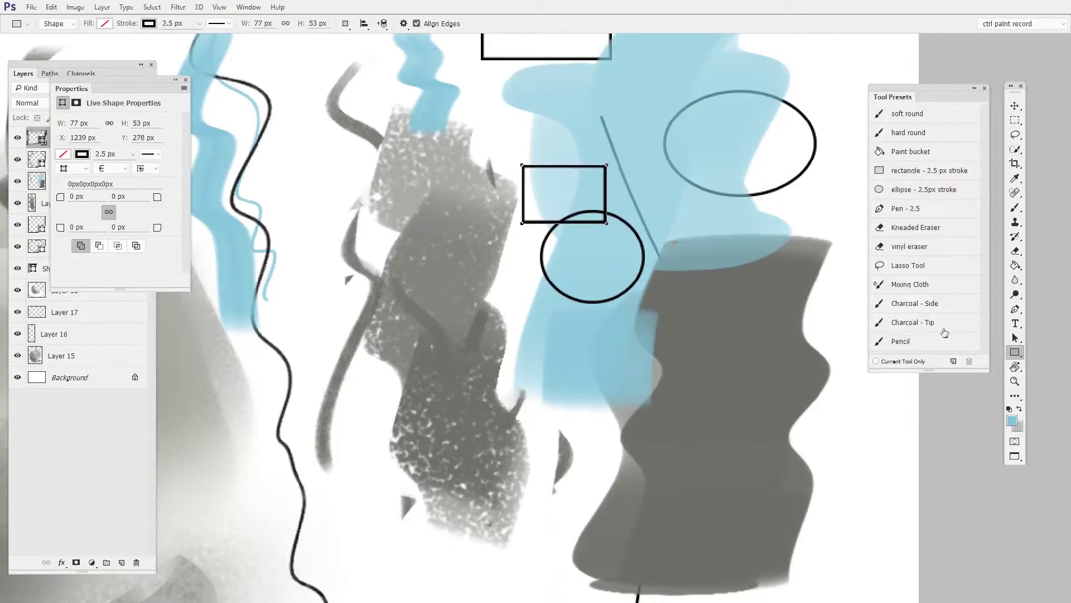
{"action": "left_click", "coordinate": [186, 84]}
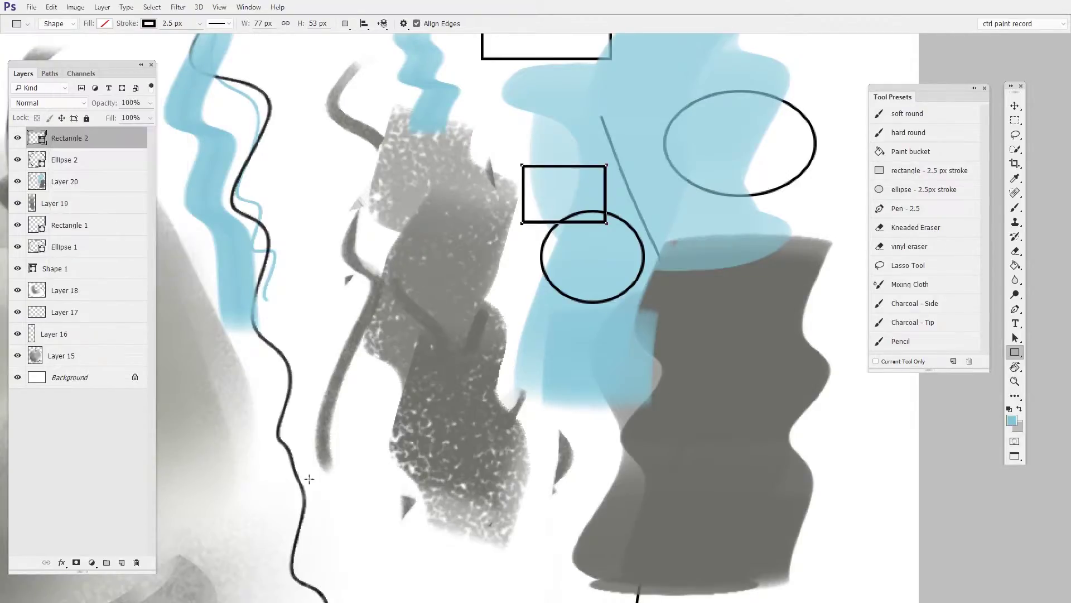
Add empty Layer 21, then drag Mixing Cloth to the top in the Preset Manager
{"action": "key", "text": "ctrl+shift+alt+n"}
{"action": "key", "text": "b"}
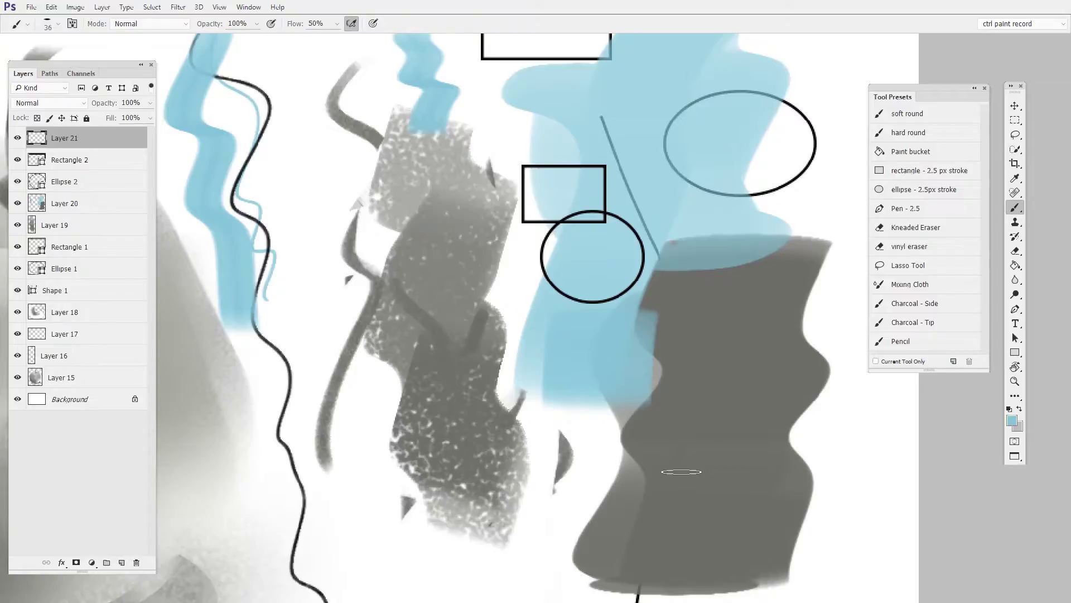
{"action": "left_click", "coordinate": [983, 99]}
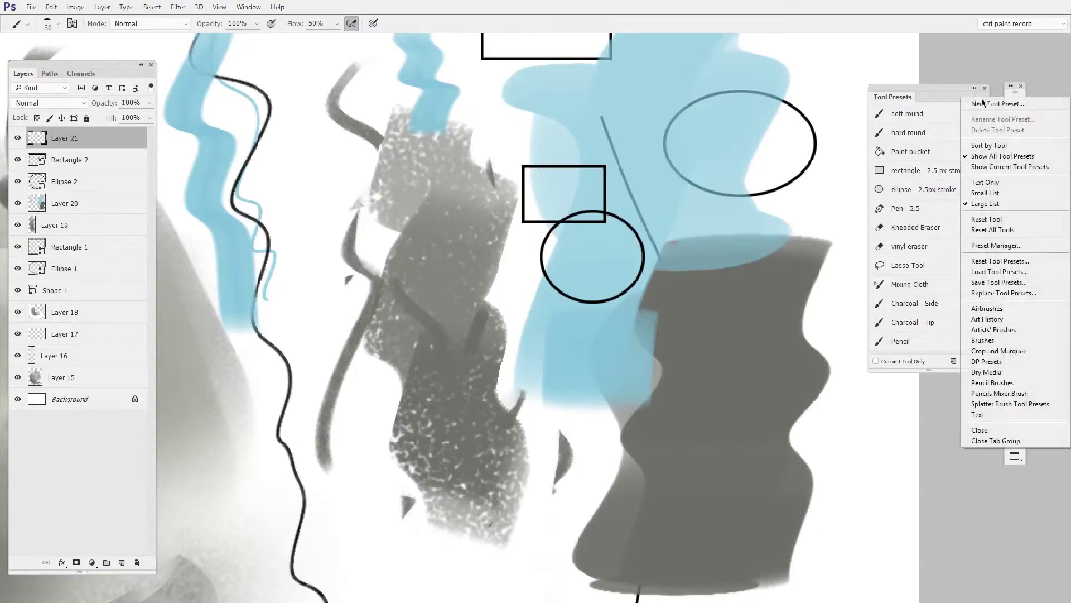
{"action": "left_click", "coordinate": [1017, 245]}
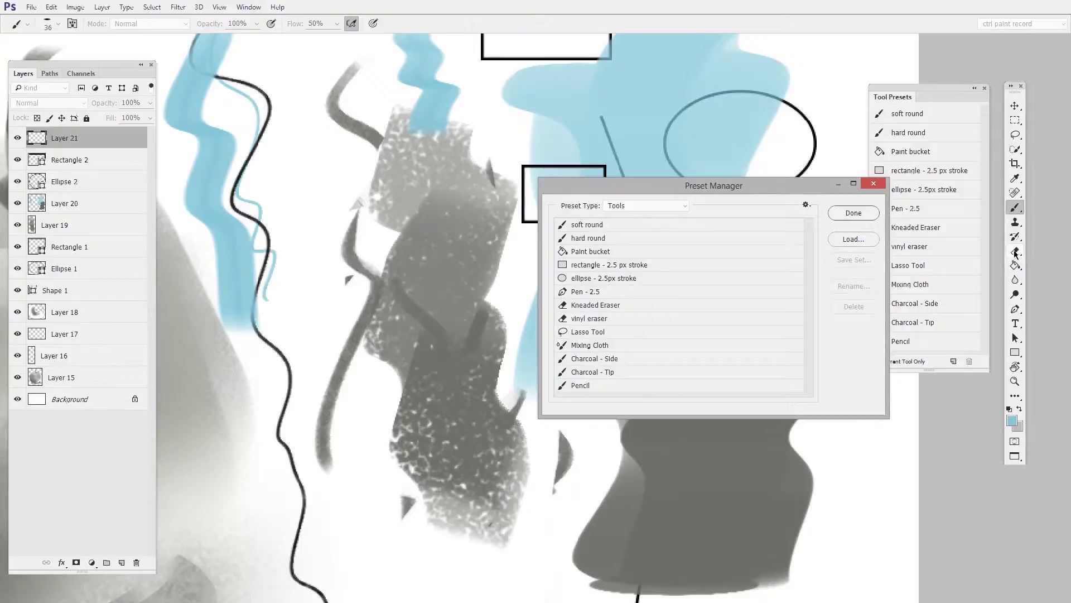
{"action": "left_click_drag", "start_coordinate": [763, 185], "coordinate": [712, 172]}
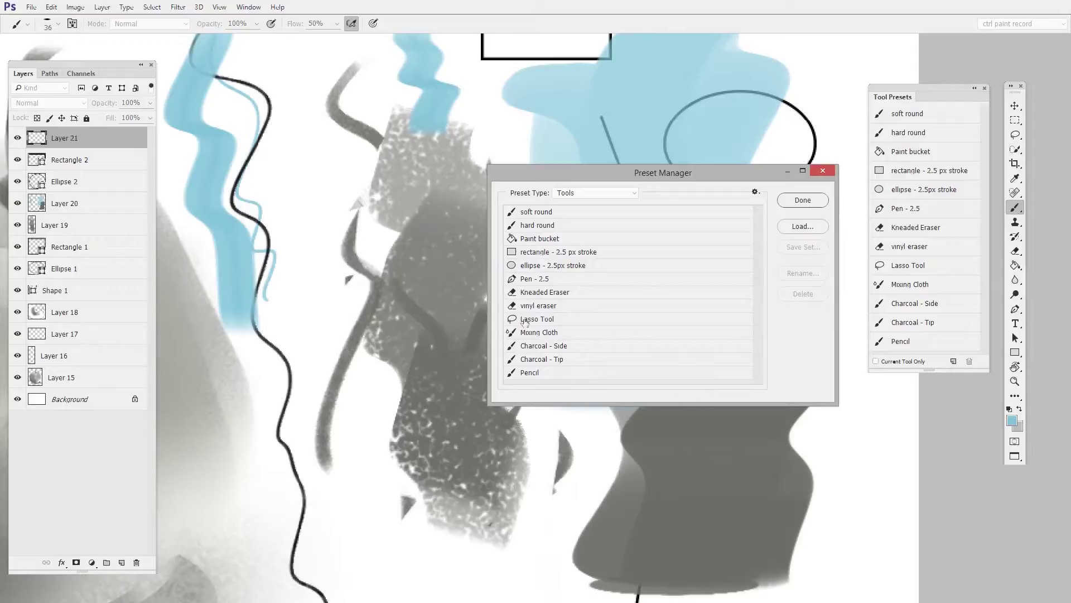
{"action": "mouse_move", "coordinate": [524, 323]}
{"action": "left_mouse_down"}
{"action": "mouse_move", "coordinate": [595, 380]}
{"action": "mouse_move", "coordinate": [542, 275]}
{"action": "mouse_move", "coordinate": [552, 347]}
{"action": "mouse_move", "coordinate": [544, 338]}
{"action": "mouse_move", "coordinate": [551, 211]}
{"action": "left_mouse_up"}
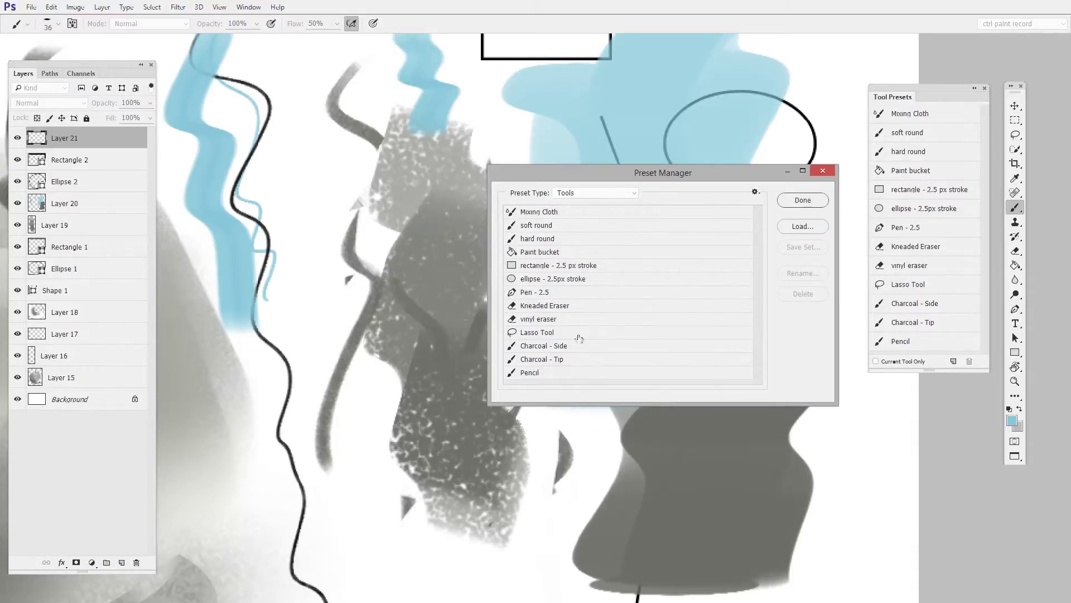
{"action": "left_click", "coordinate": [803, 200]}
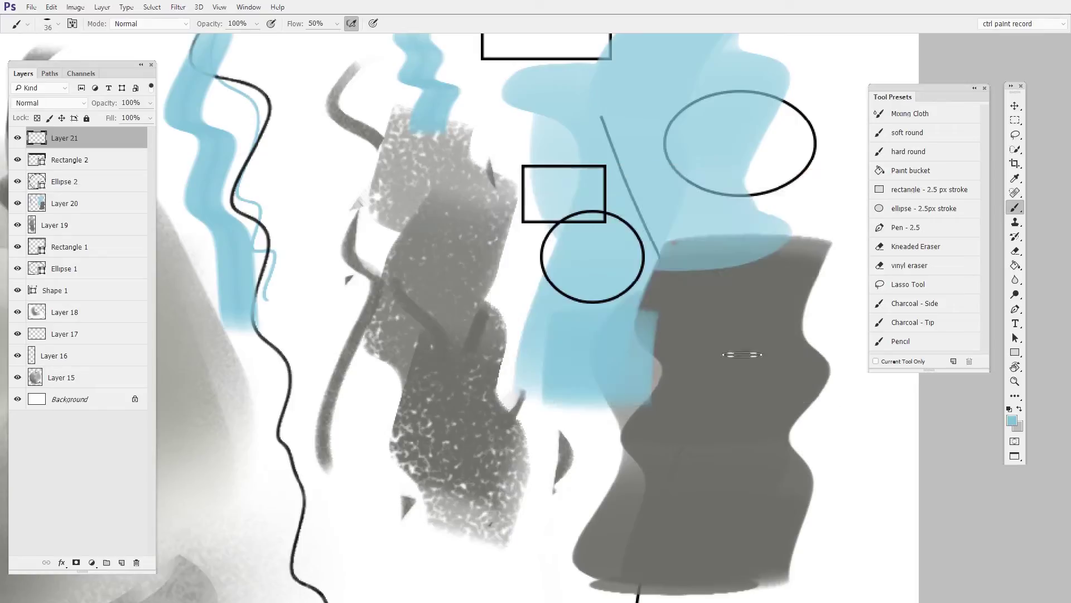